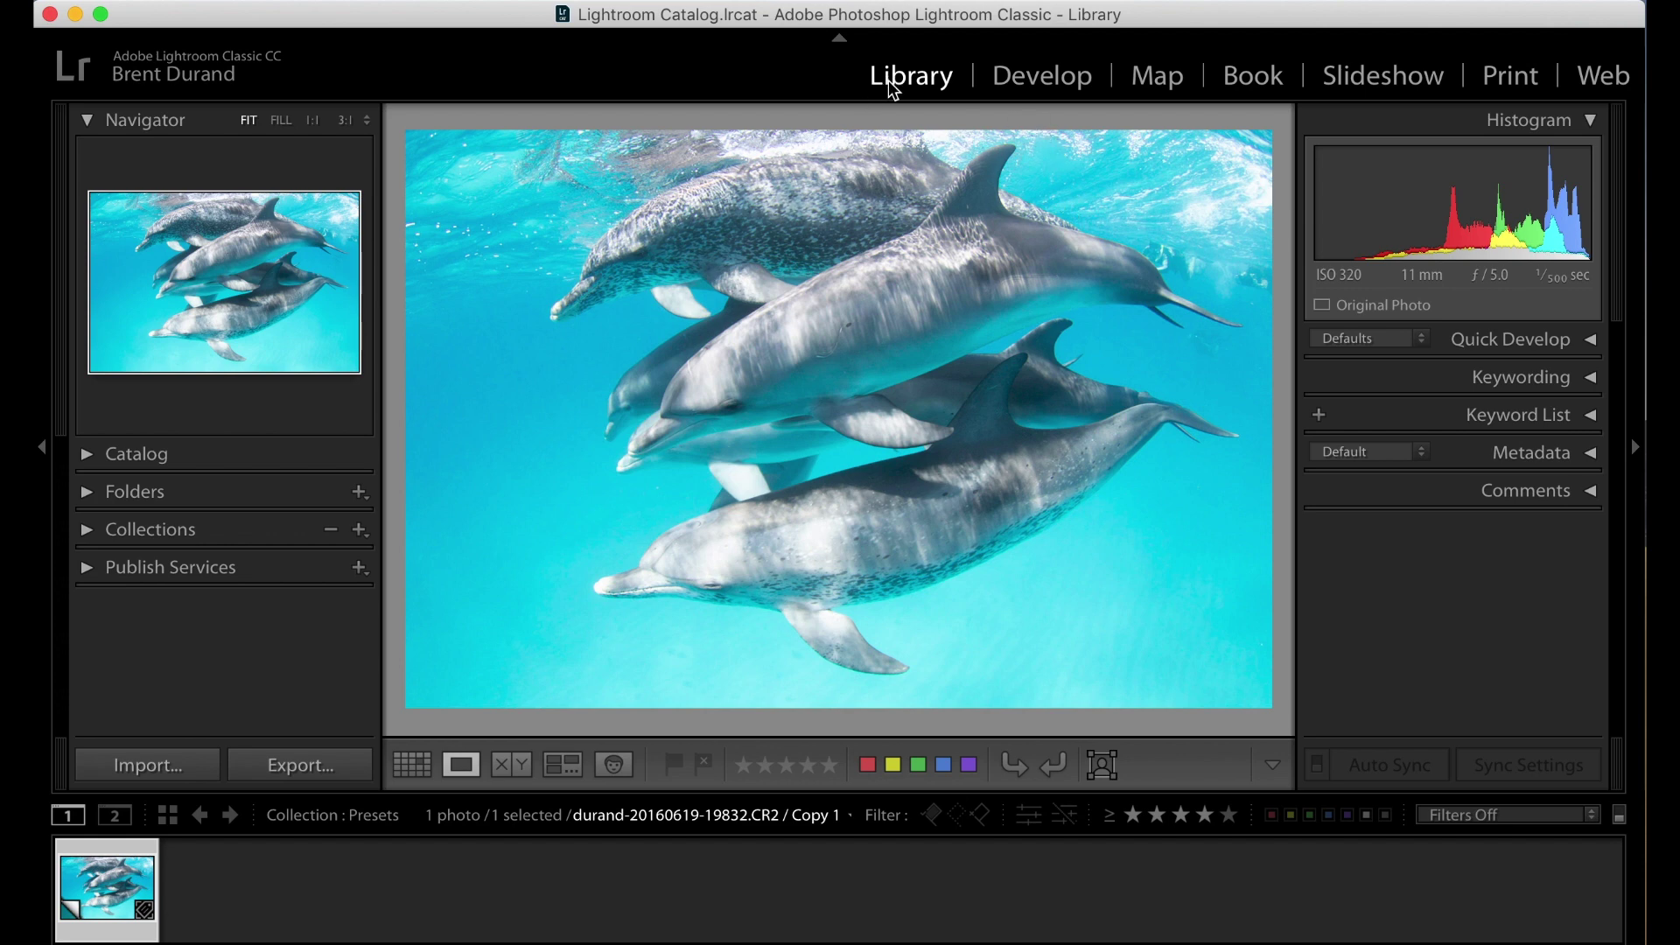
Switch to the Develop module to edit the dolphin photo
left_click(1050, 80)
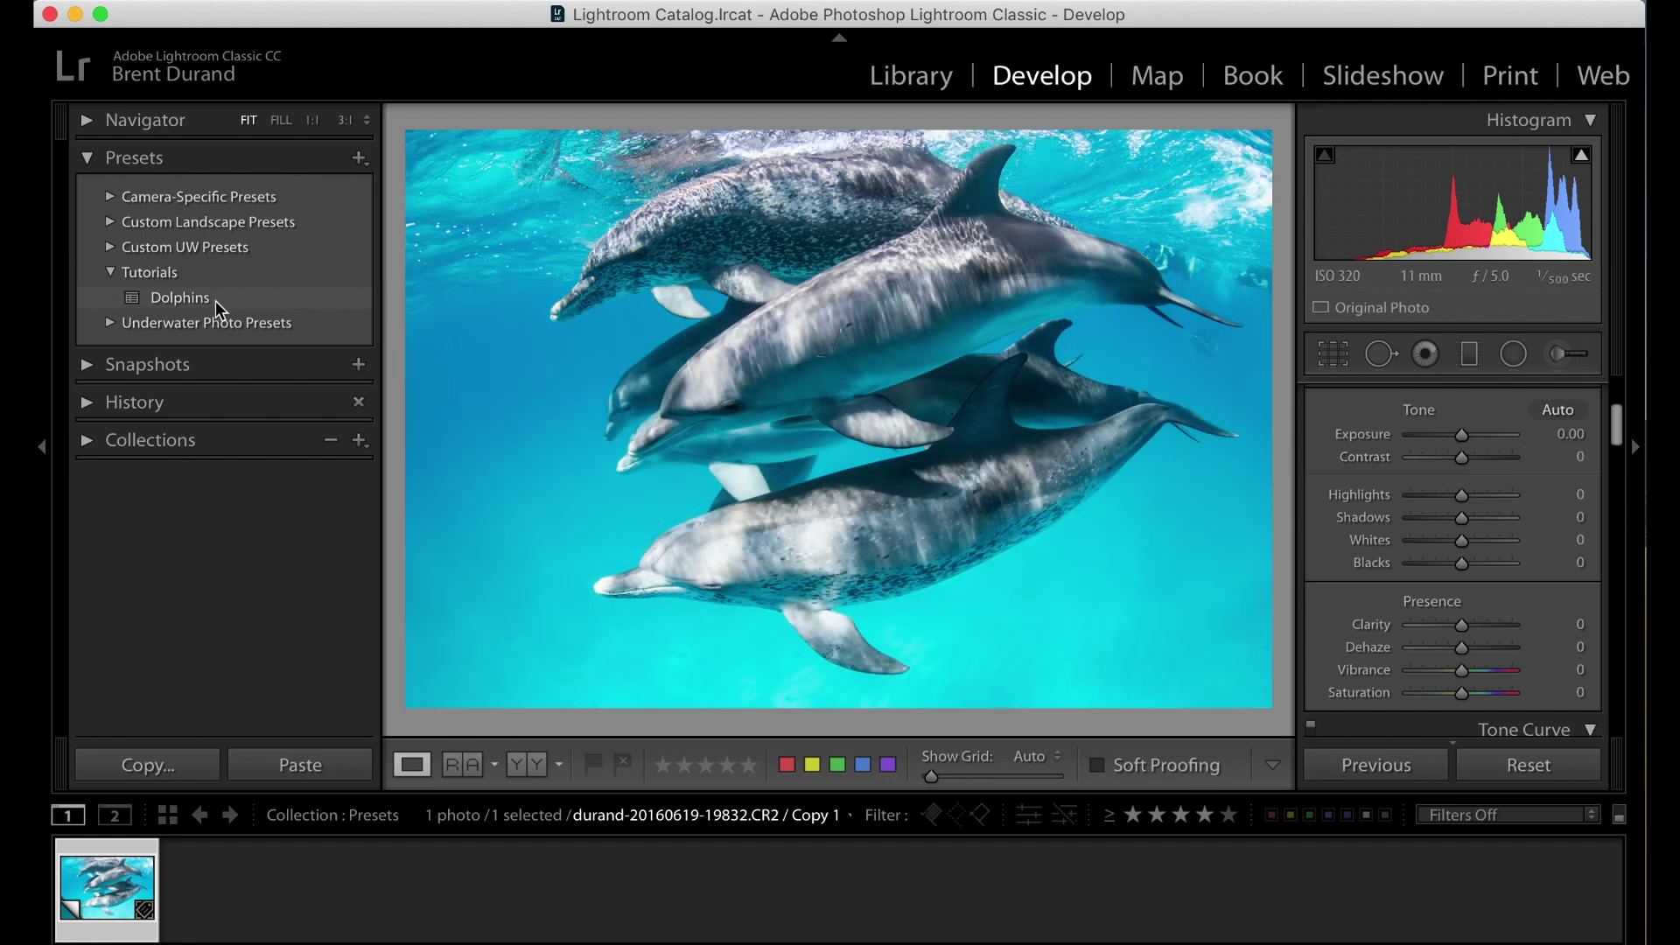
Apply the Dolphins preset, reset, reapply it, then reset all adjustments to zero
left_click(219, 303)
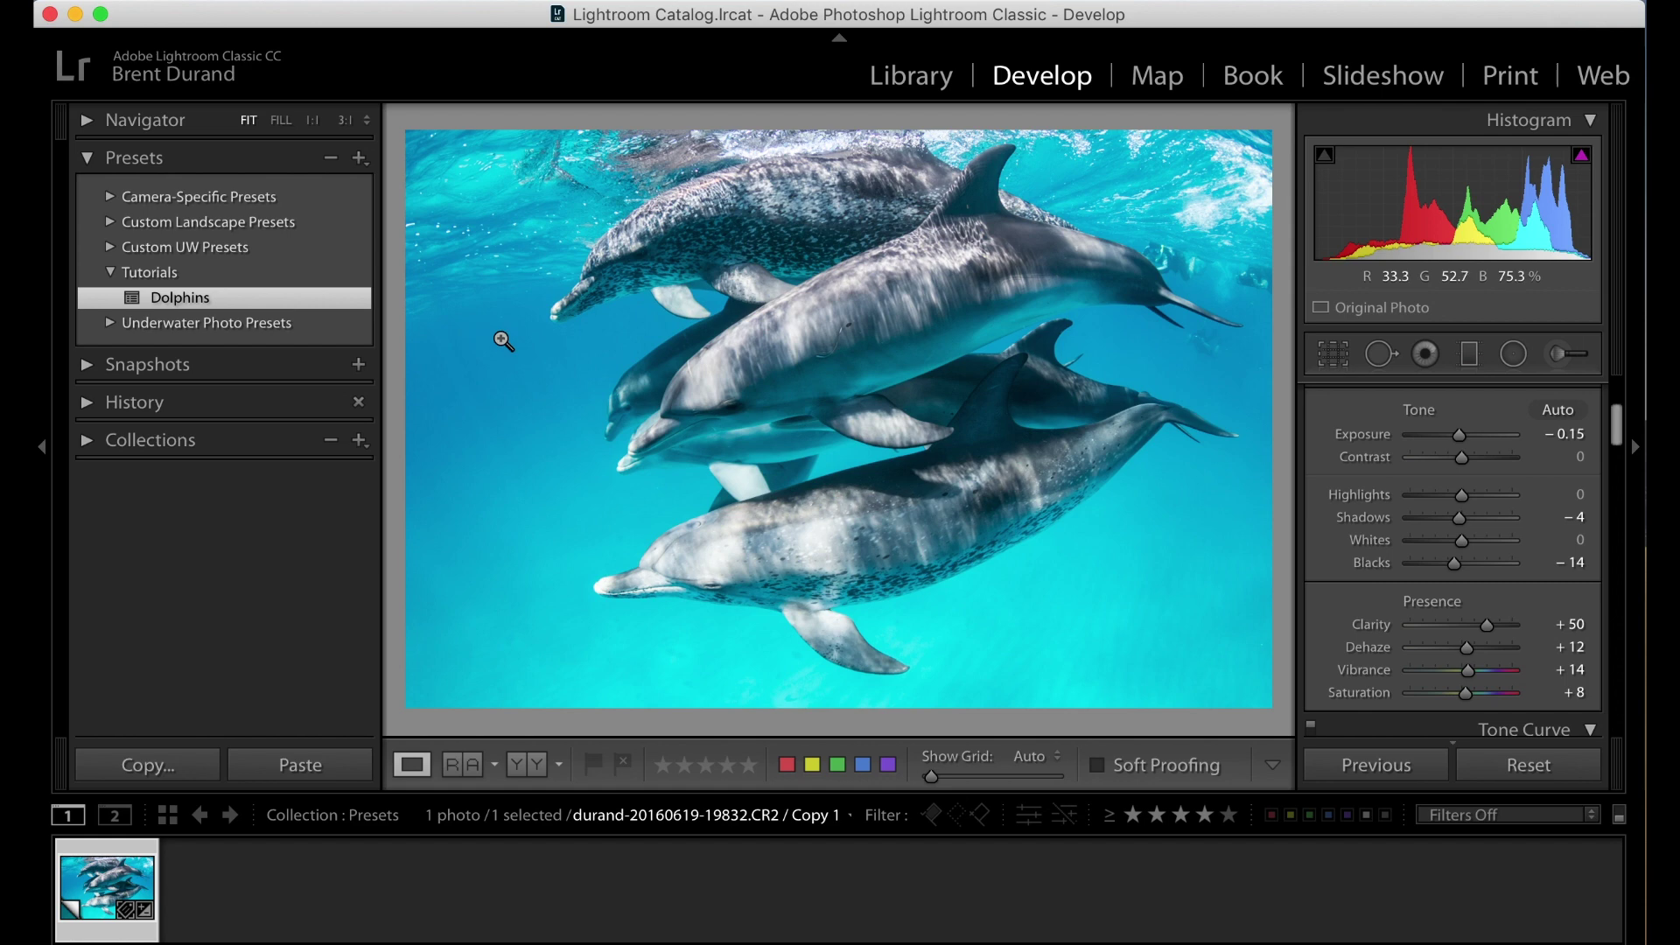
left_click(1538, 766)
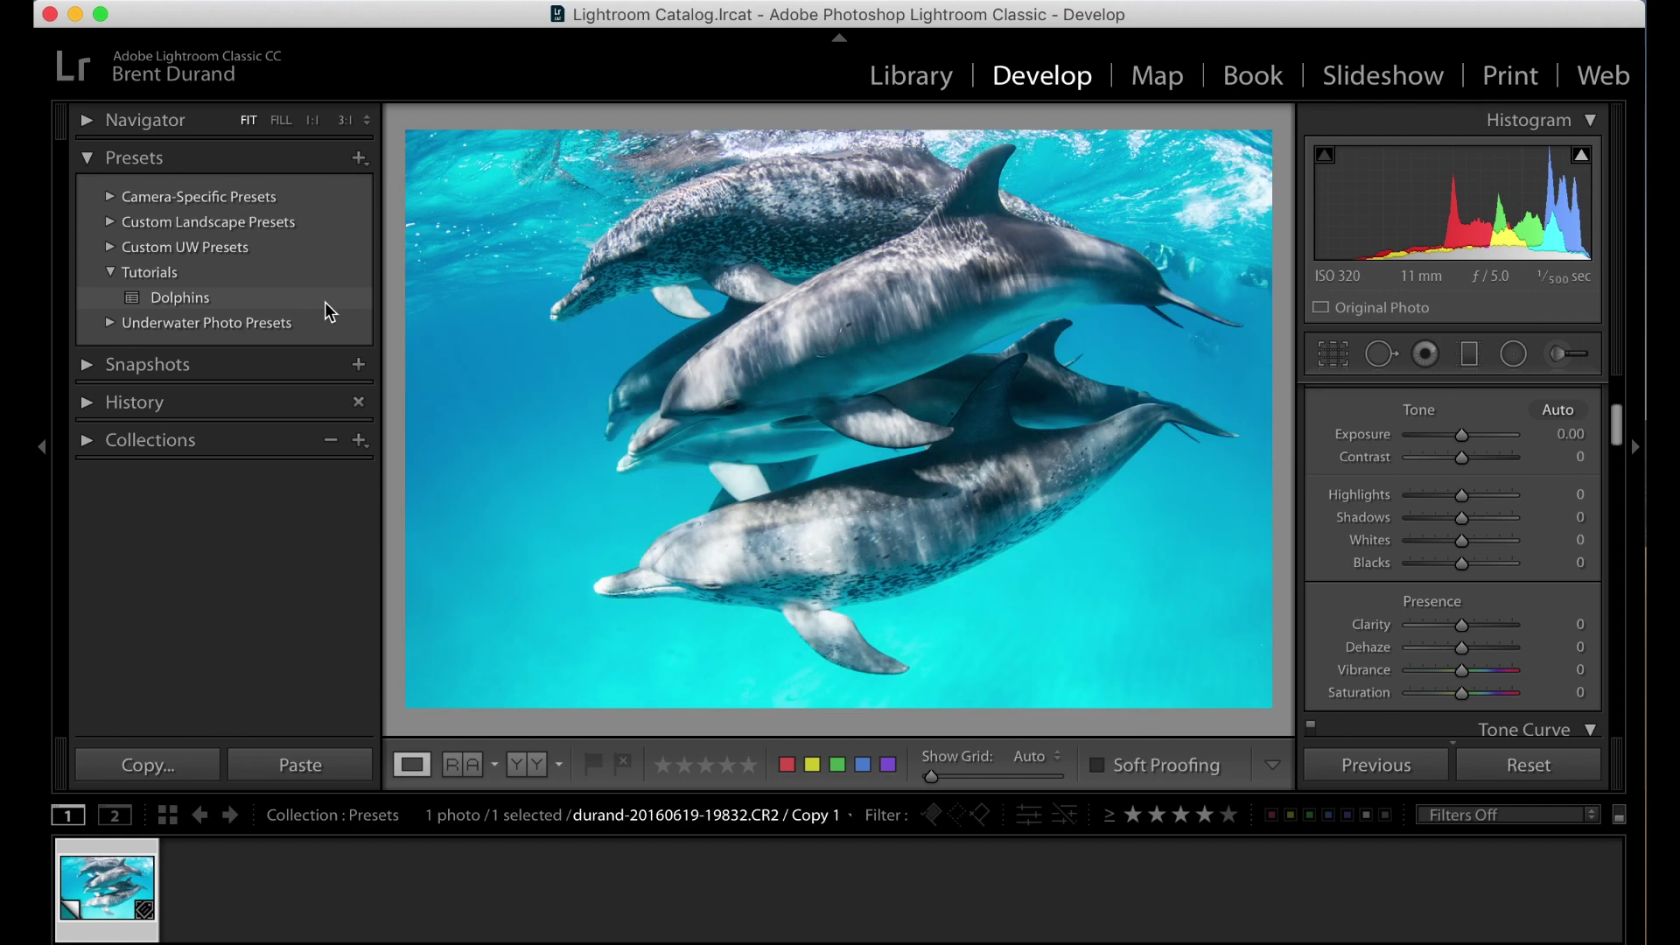
left_click(329, 306)
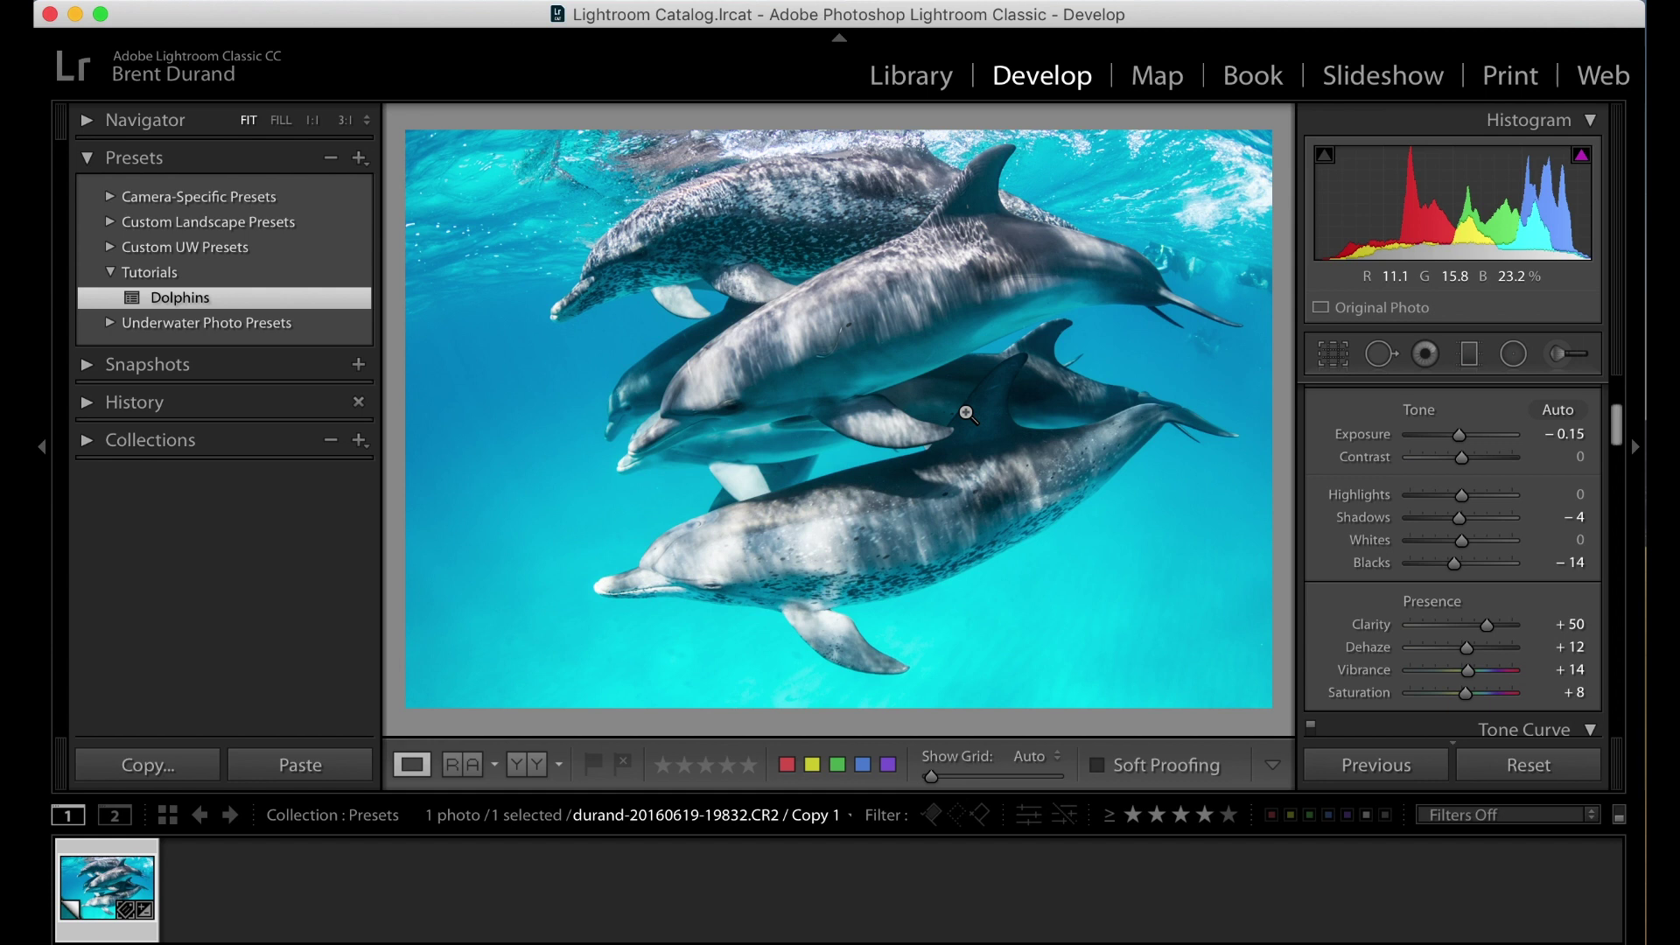
left_click(1530, 773)
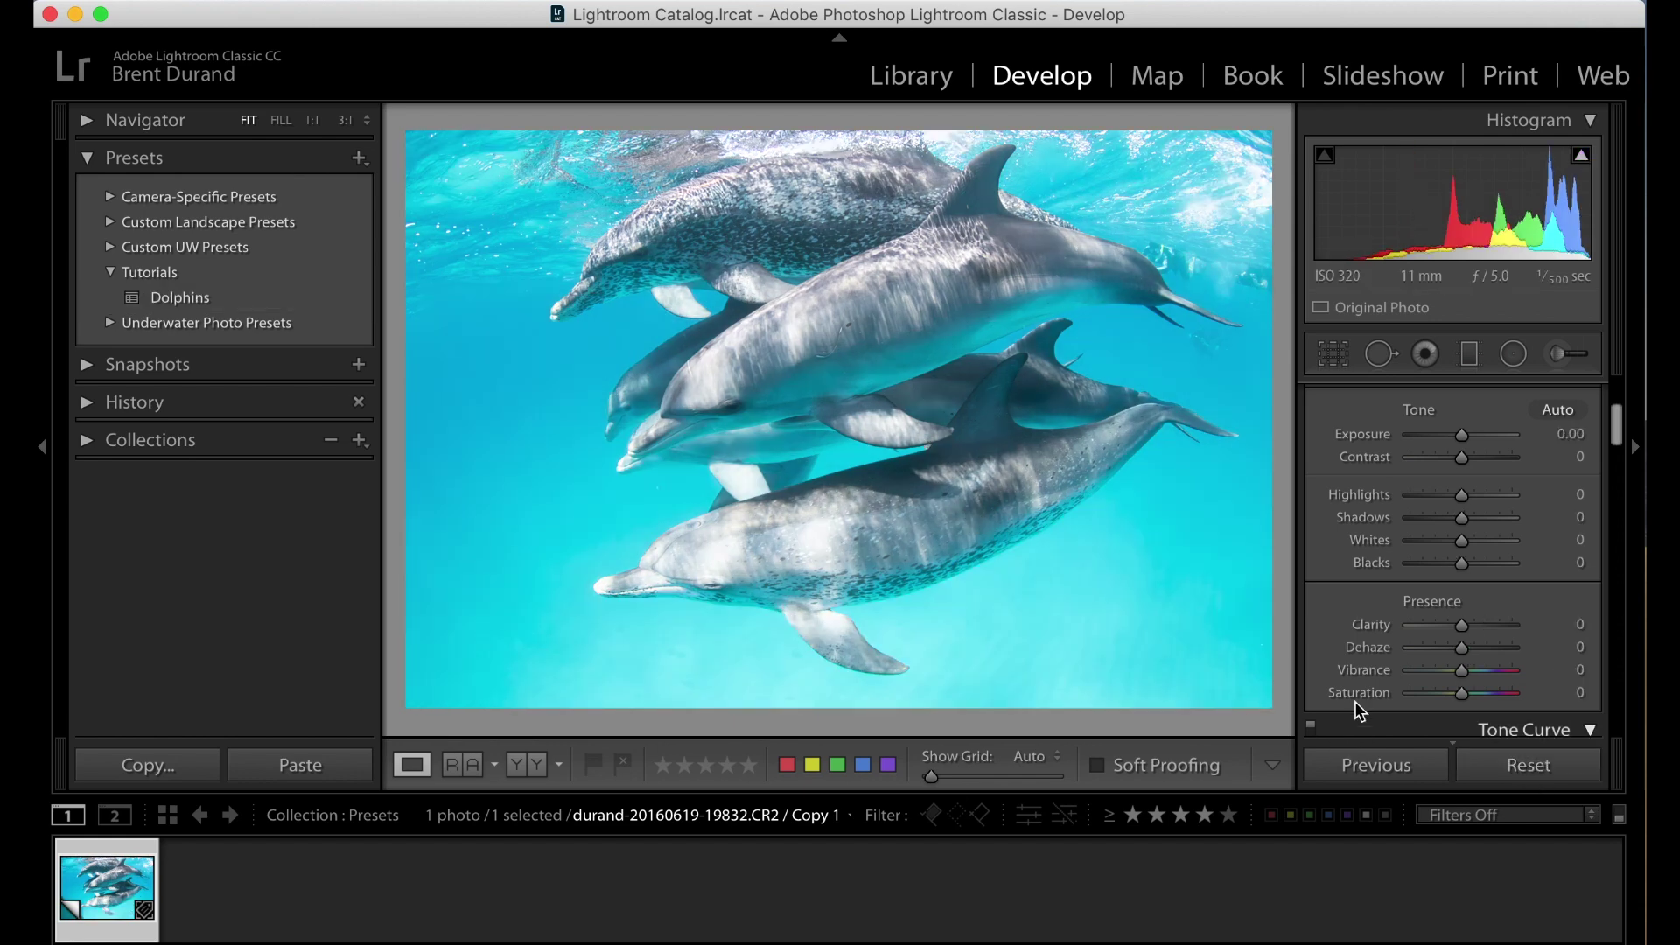
Set Clarity +46, Vibrance +15, Saturation +8, Blacks -18, Exposure -0.50 and Shadows -8
mouse_move(1461, 626)
left_mouse_down()
mouse_move(1486, 630)
mouse_move(1463, 652)
left_mouse_up()
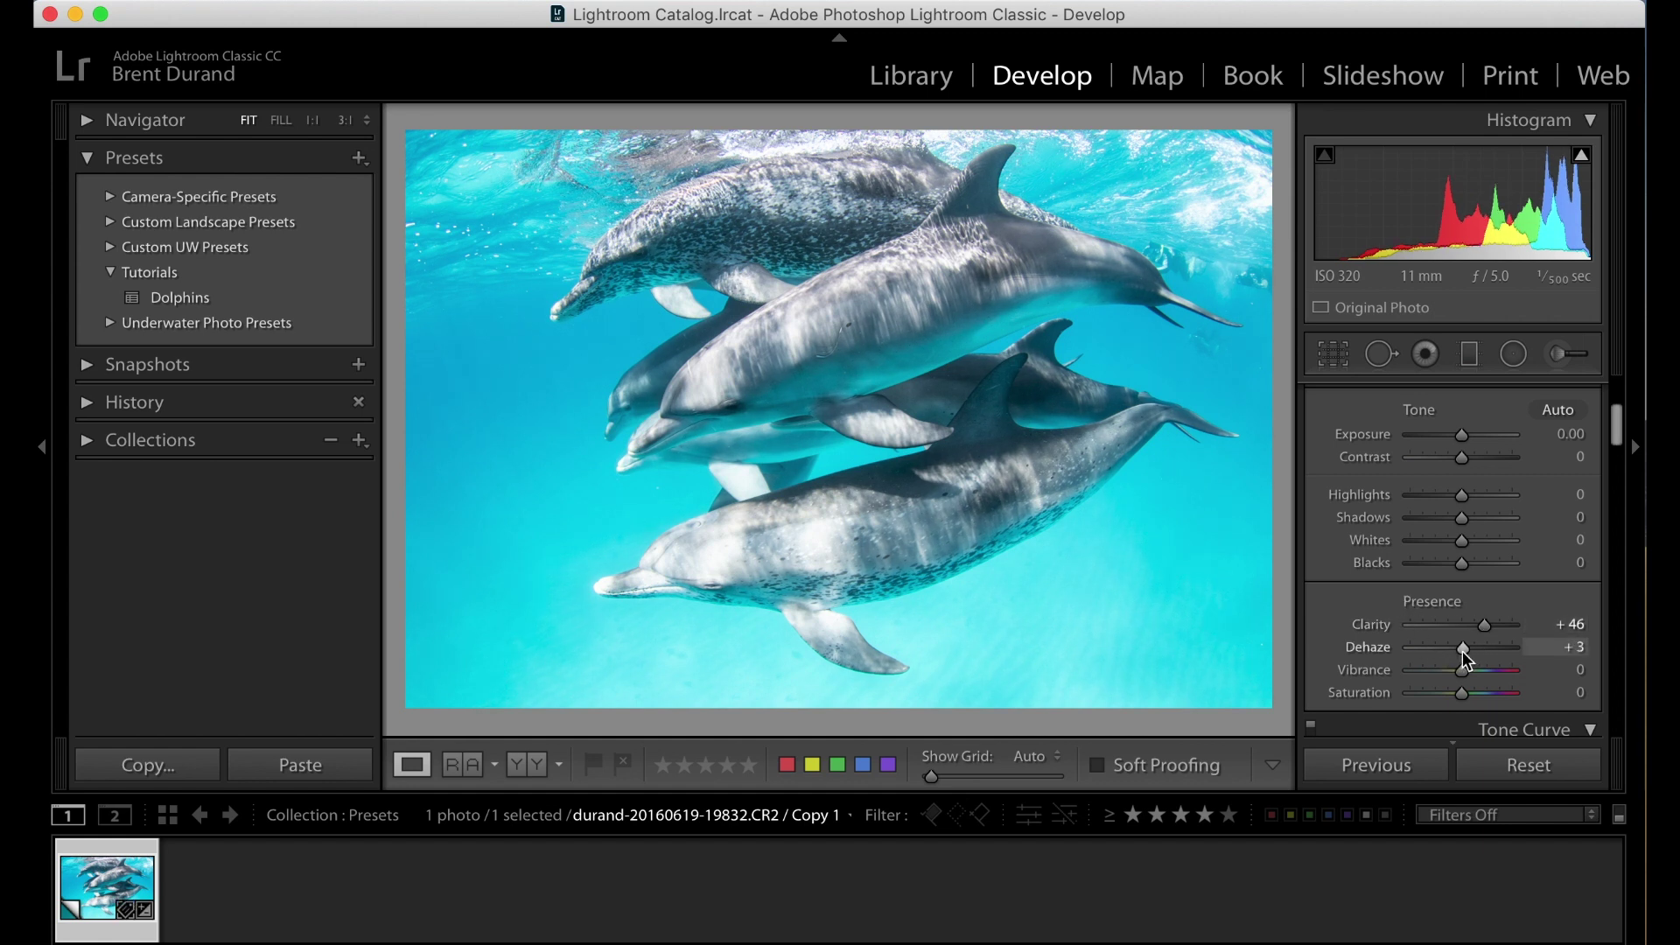
left_click_drag(1461, 671, 1469, 672)
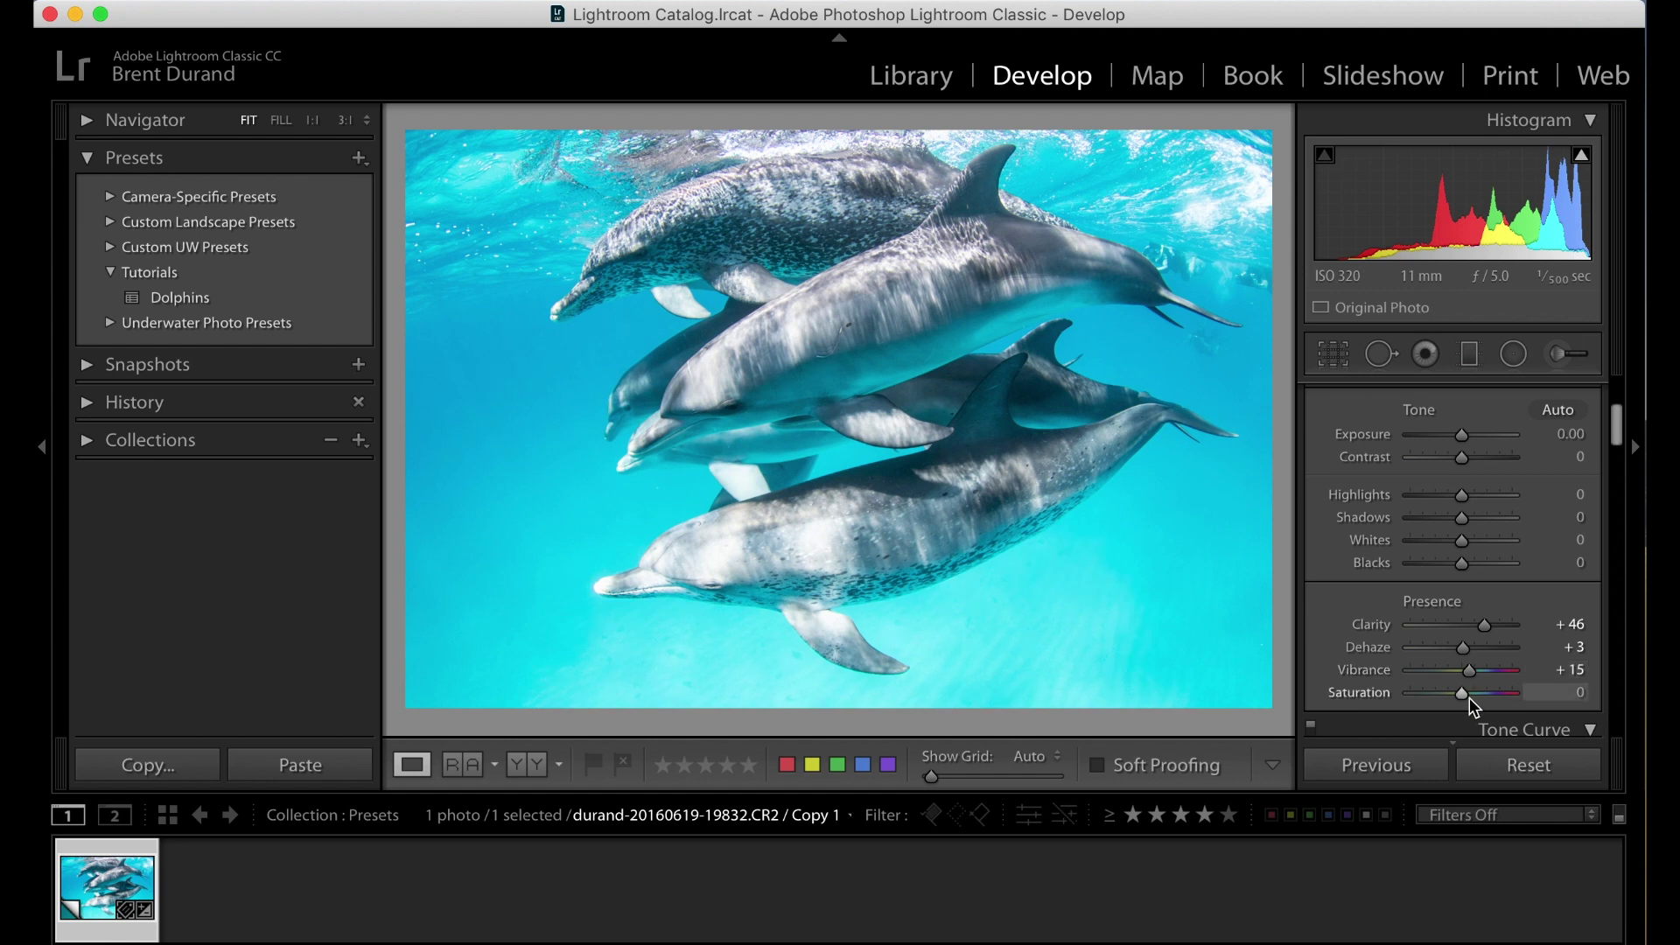
left_click_drag(1468, 700, 1471, 700)
left_click_drag(1462, 565, 1454, 564)
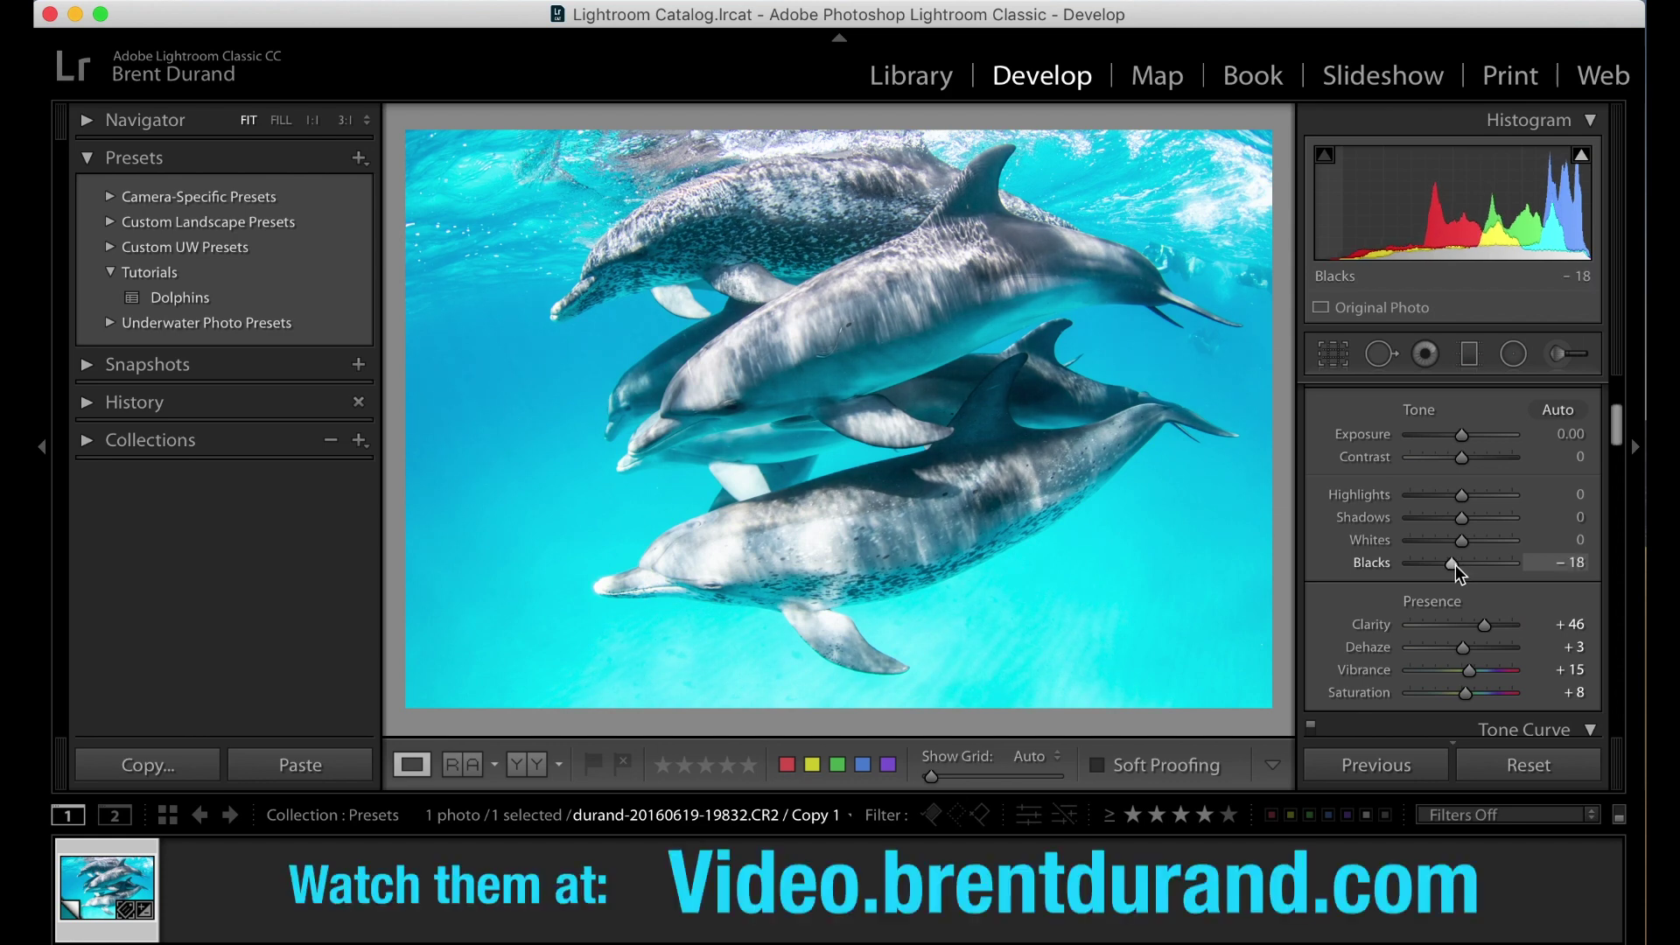
left_click_drag(1461, 437, 1457, 441)
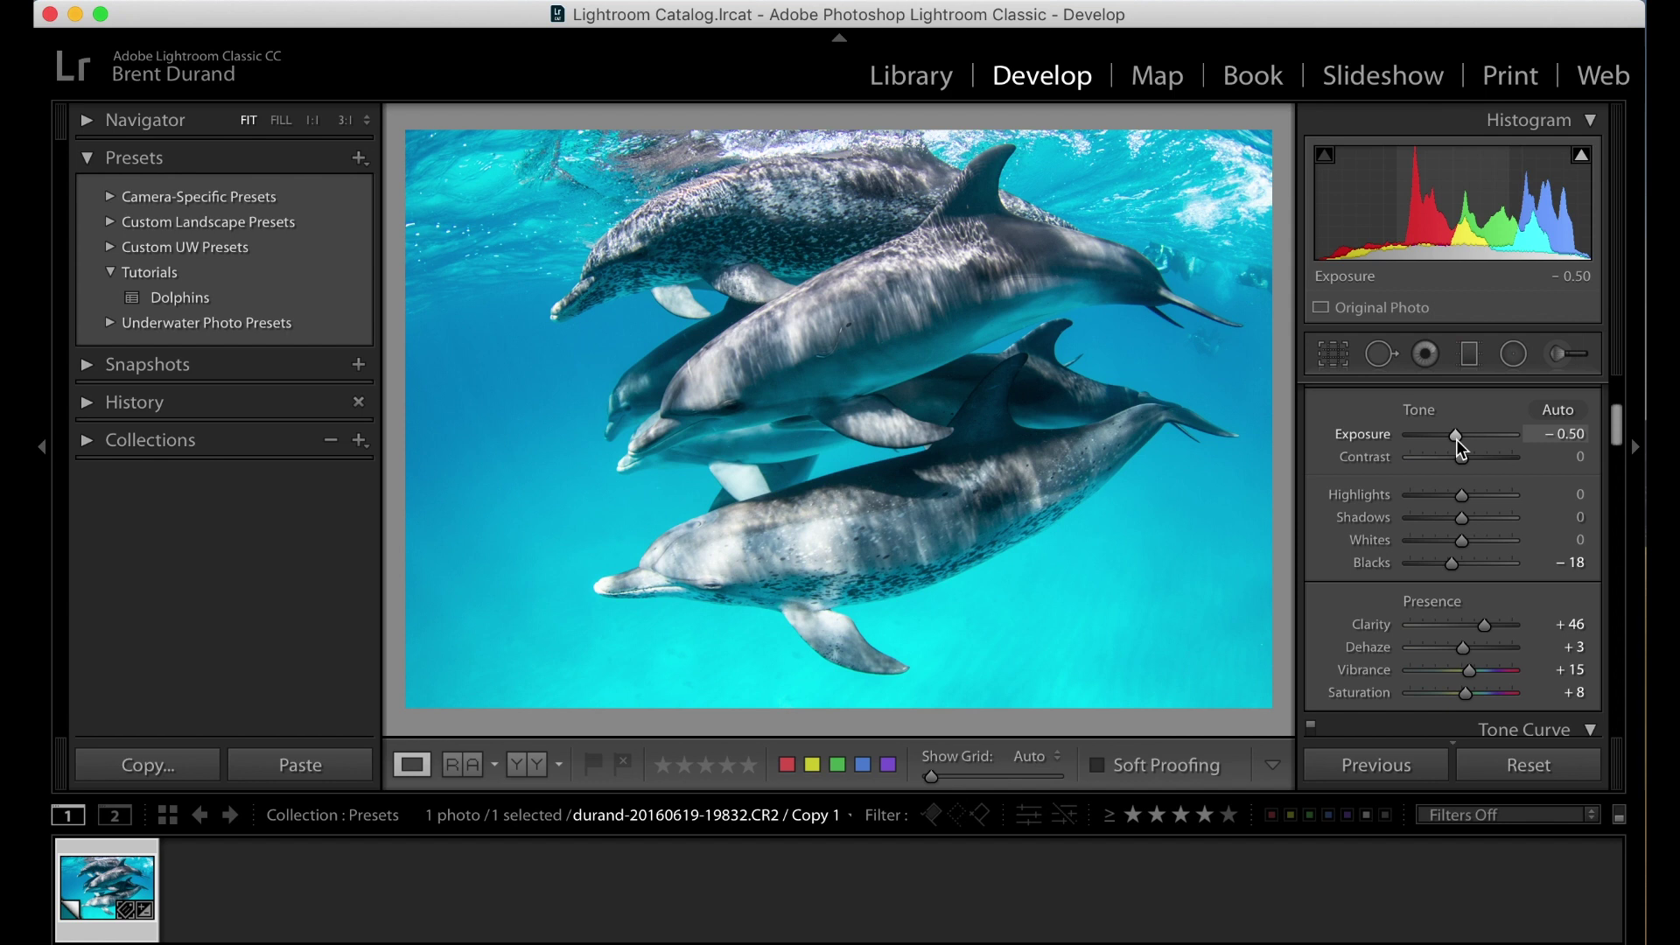
left_click_drag(1461, 518, 1458, 517)
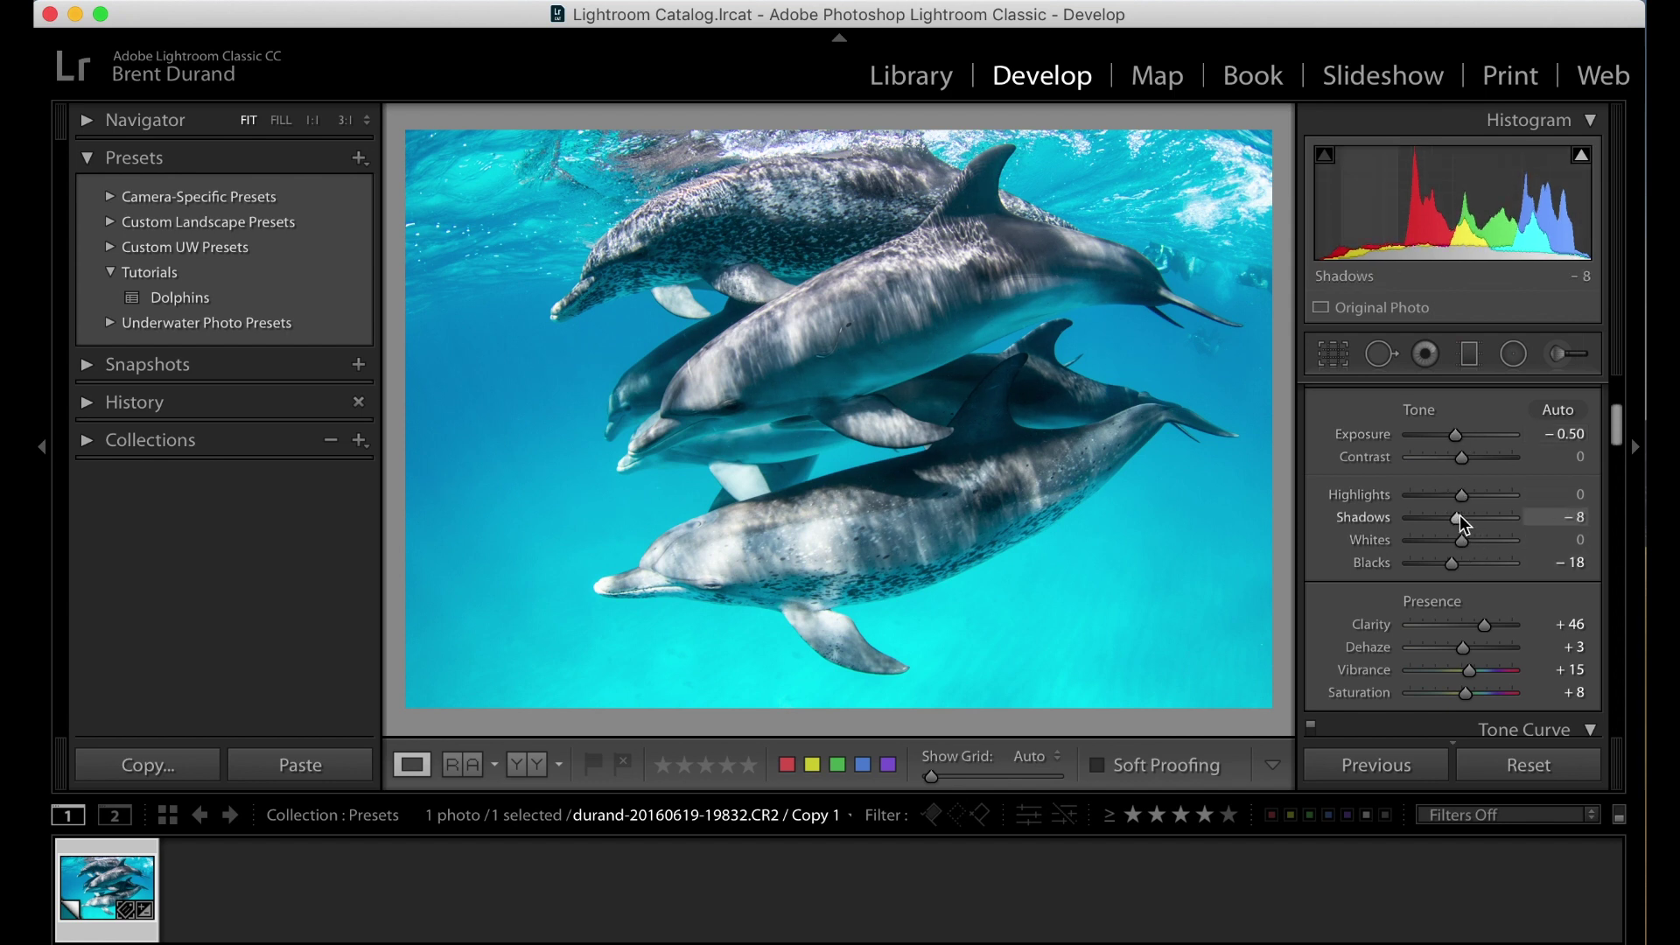
scroll(1448, 578, "down", 5)
Set the Tone Curve regions to Darks +7 and Shadows -3, then review the Basic panel
scroll(1435, 591, "down", 5)
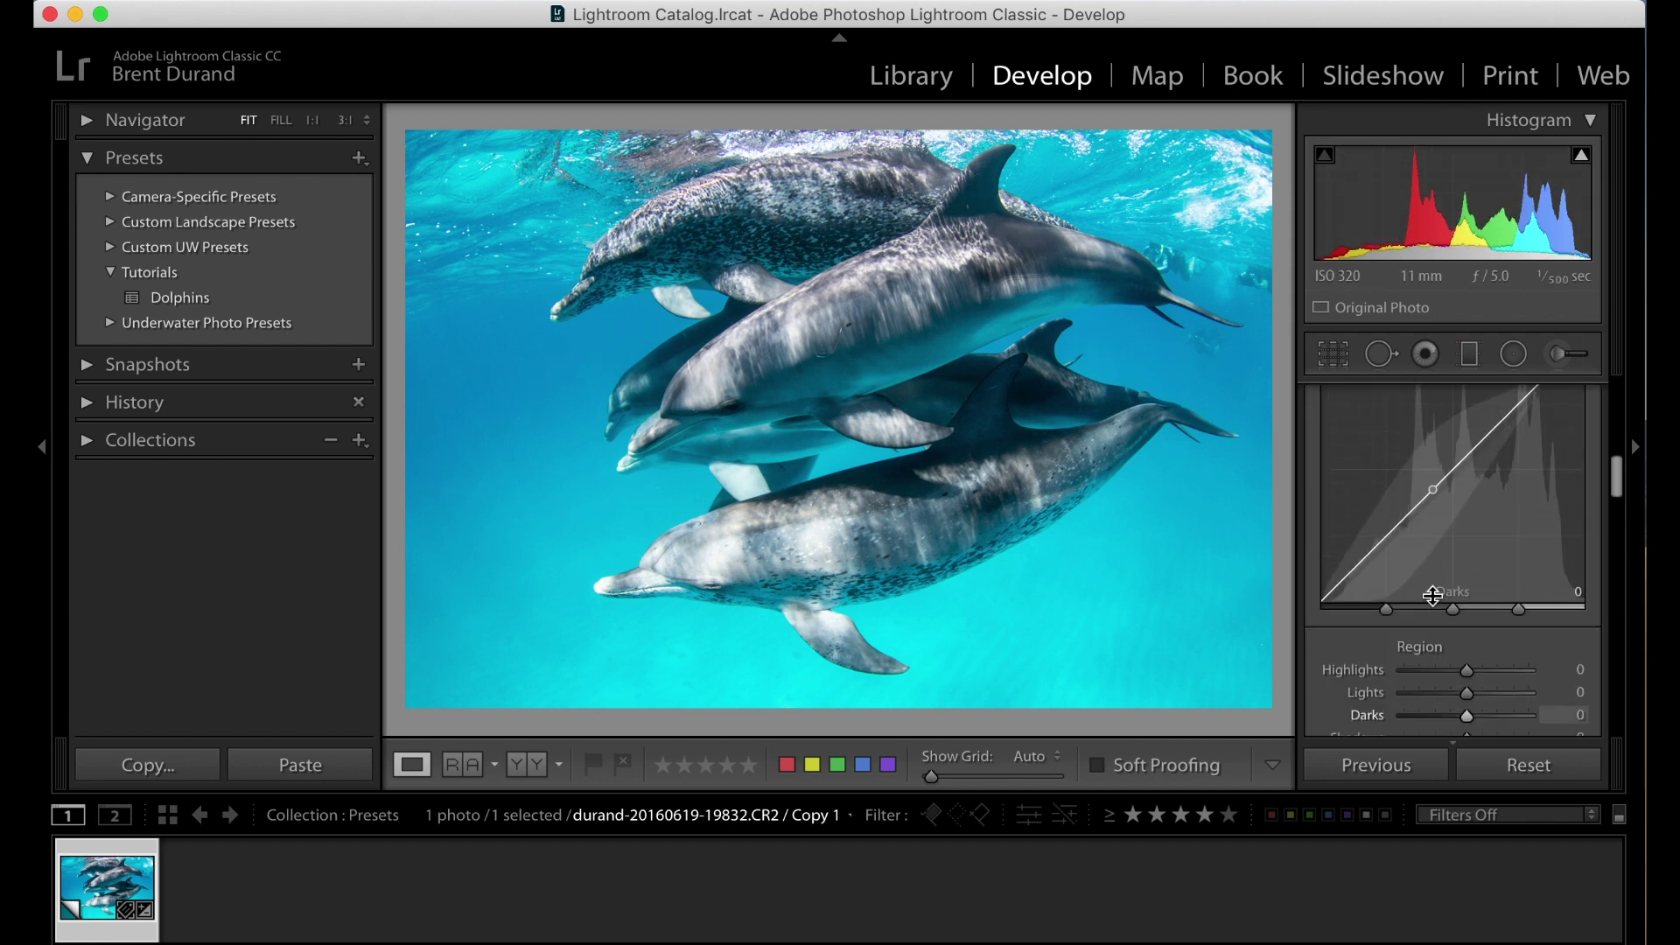
mouse_move(1457, 609)
left_mouse_down()
mouse_move(1475, 616)
mouse_move(1464, 635)
left_mouse_up()
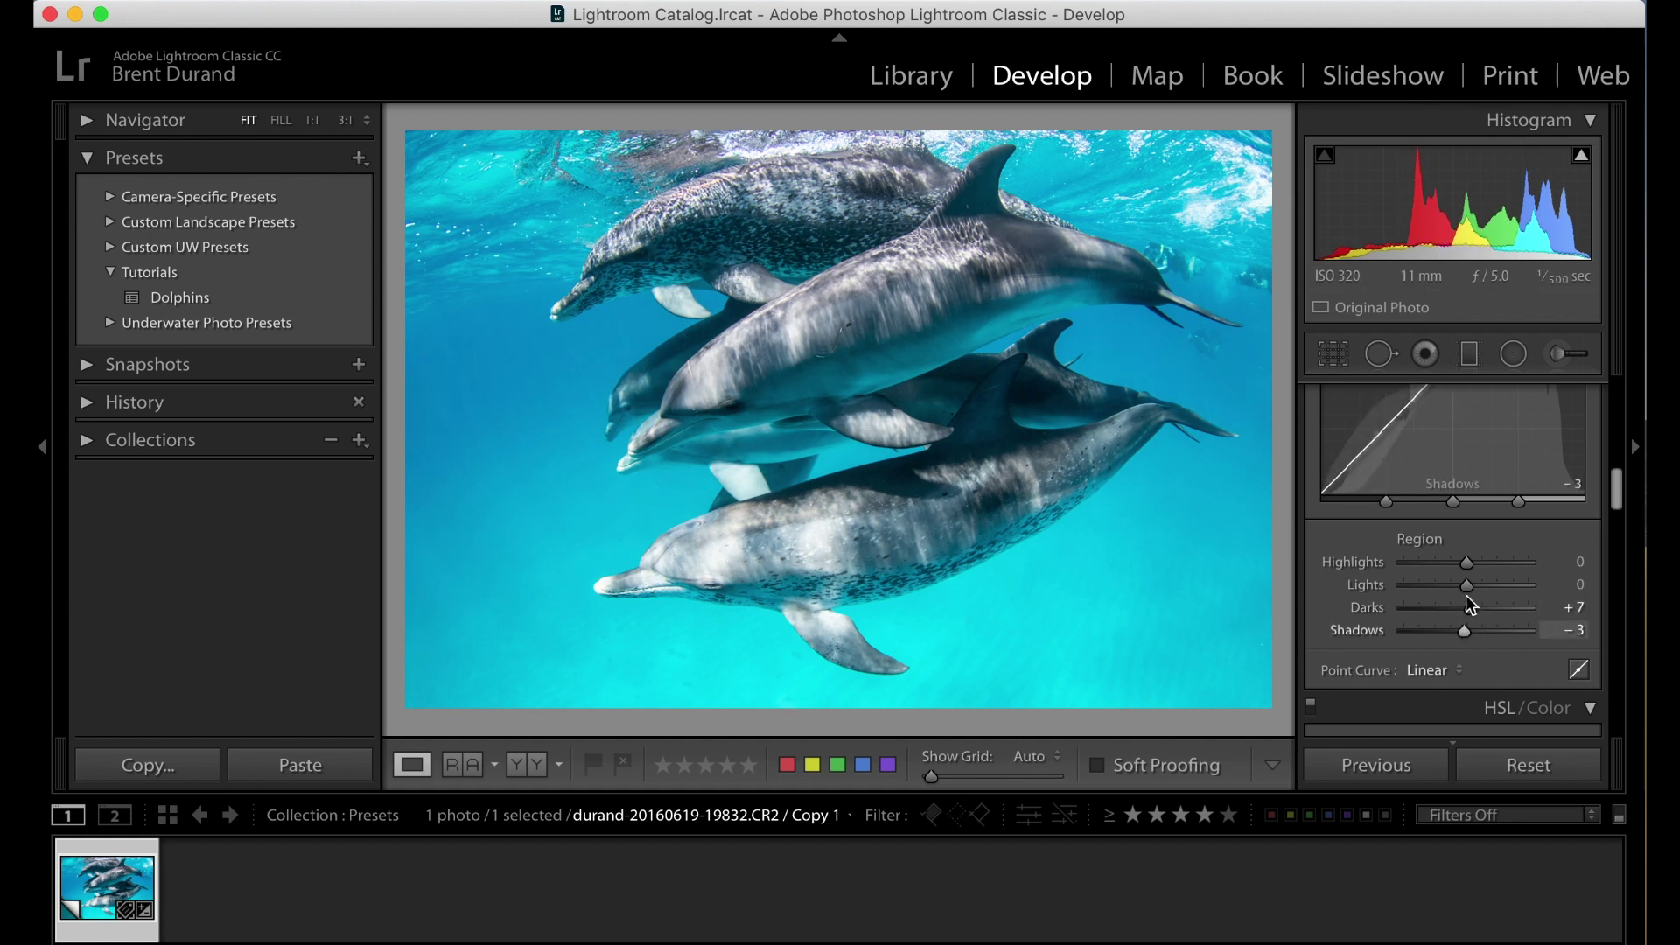
scroll(1470, 604, "up", 10)
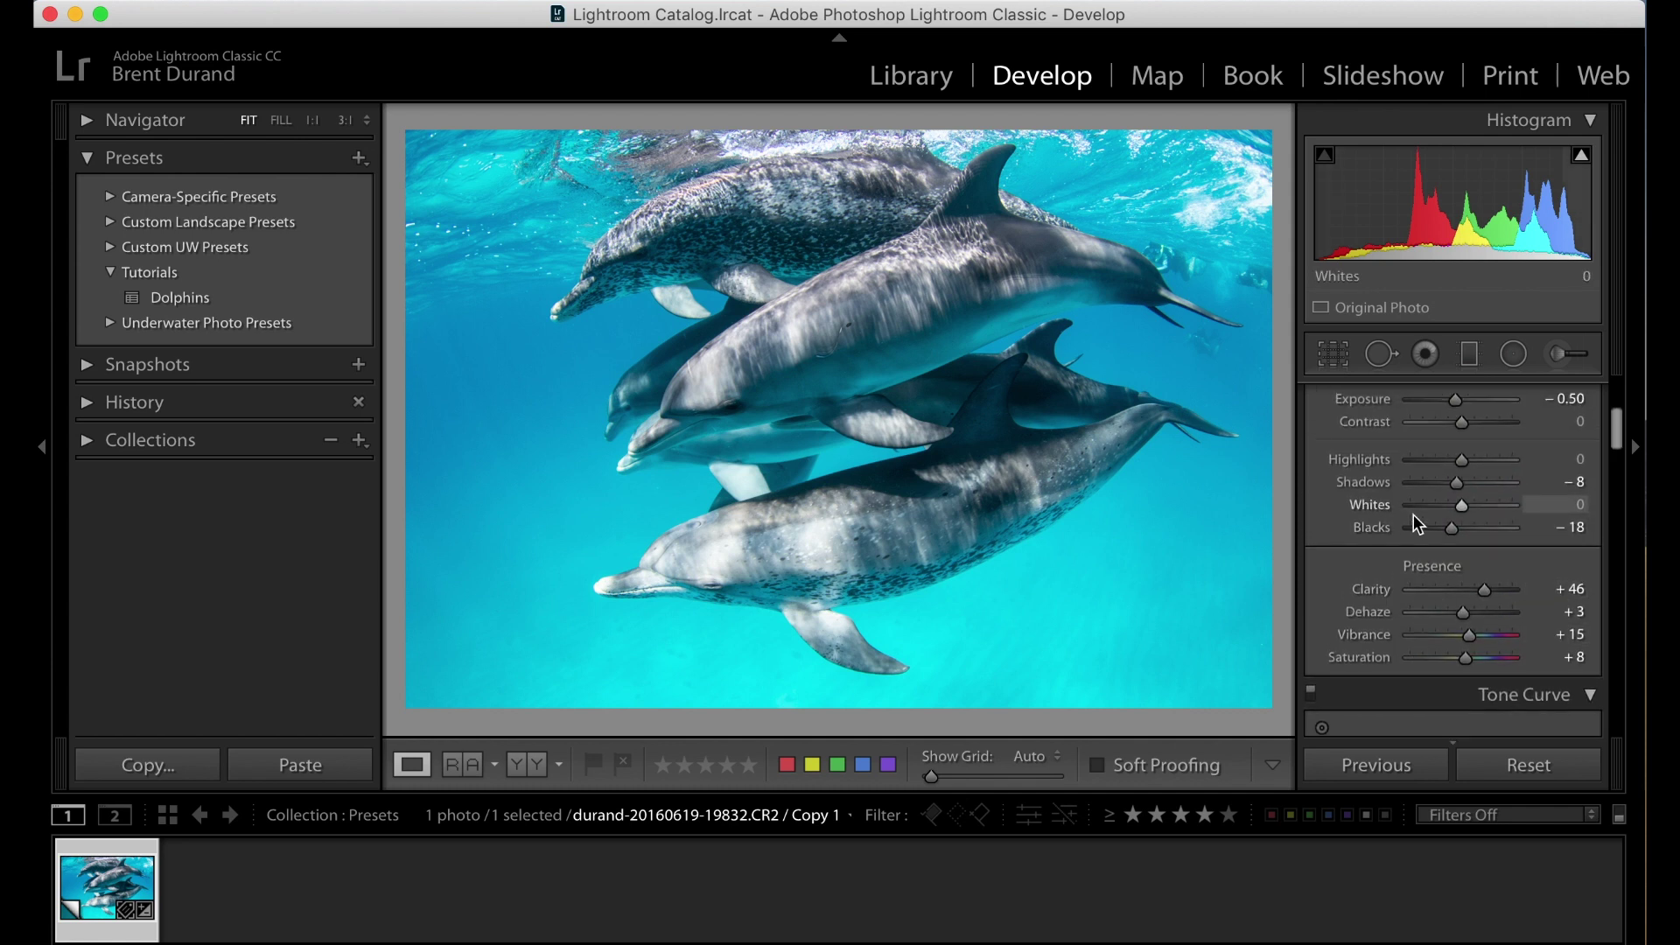
scroll(1418, 523, "up", 5)
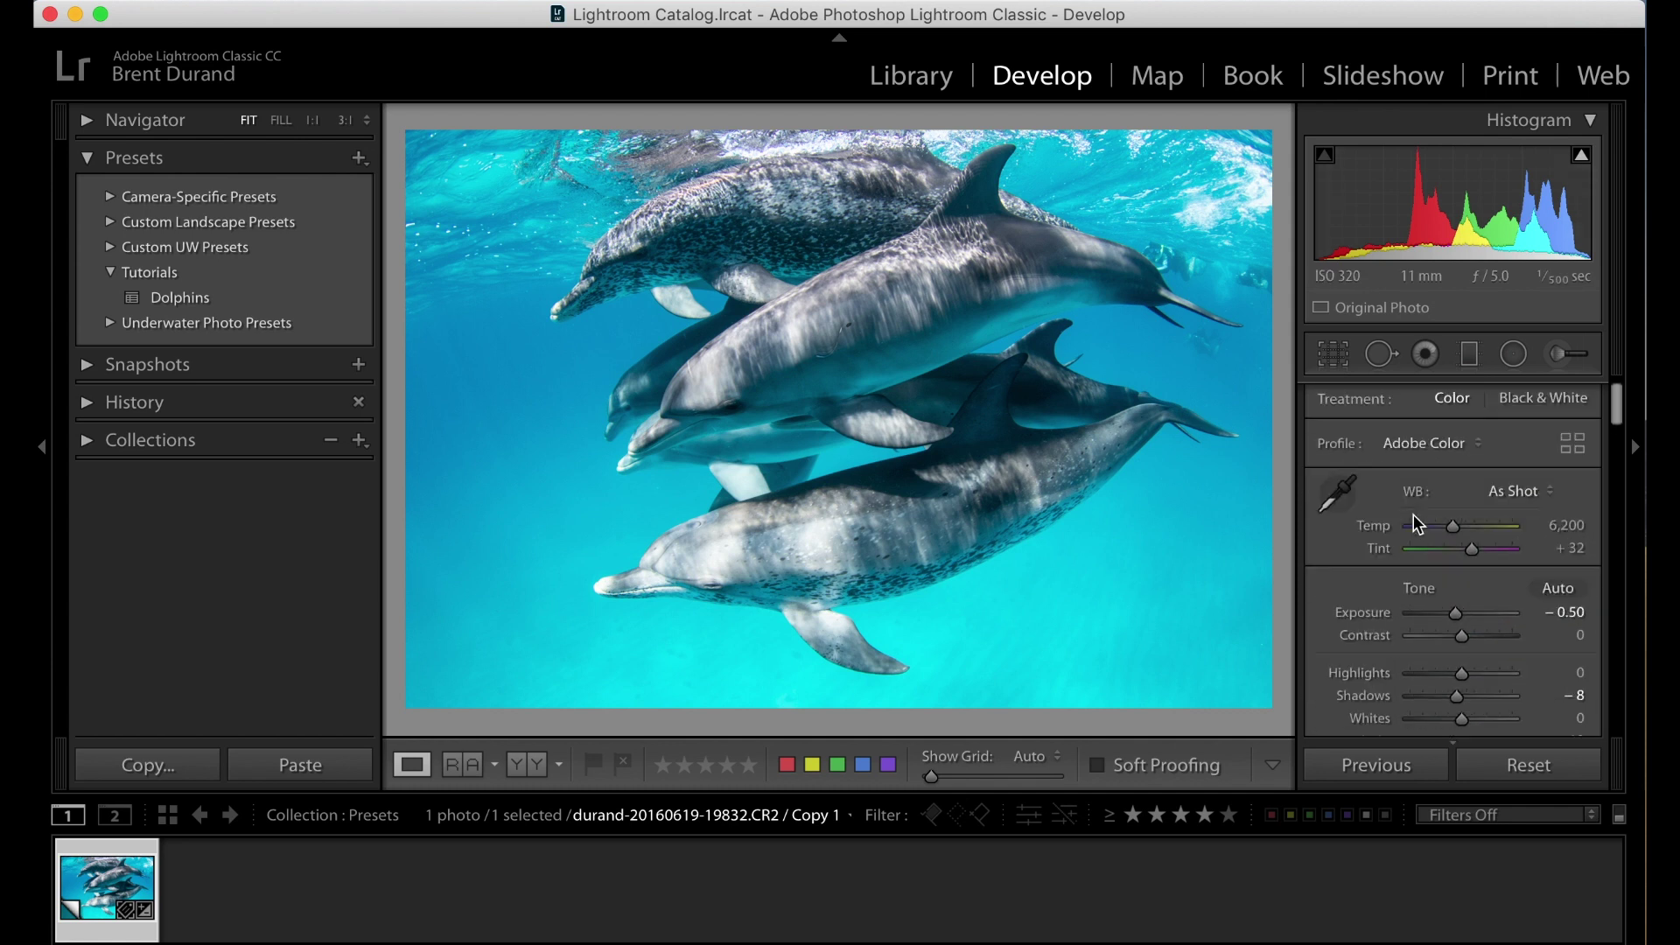
scroll(1426, 514, "up", 1)
scroll(1426, 514, "up", 1)
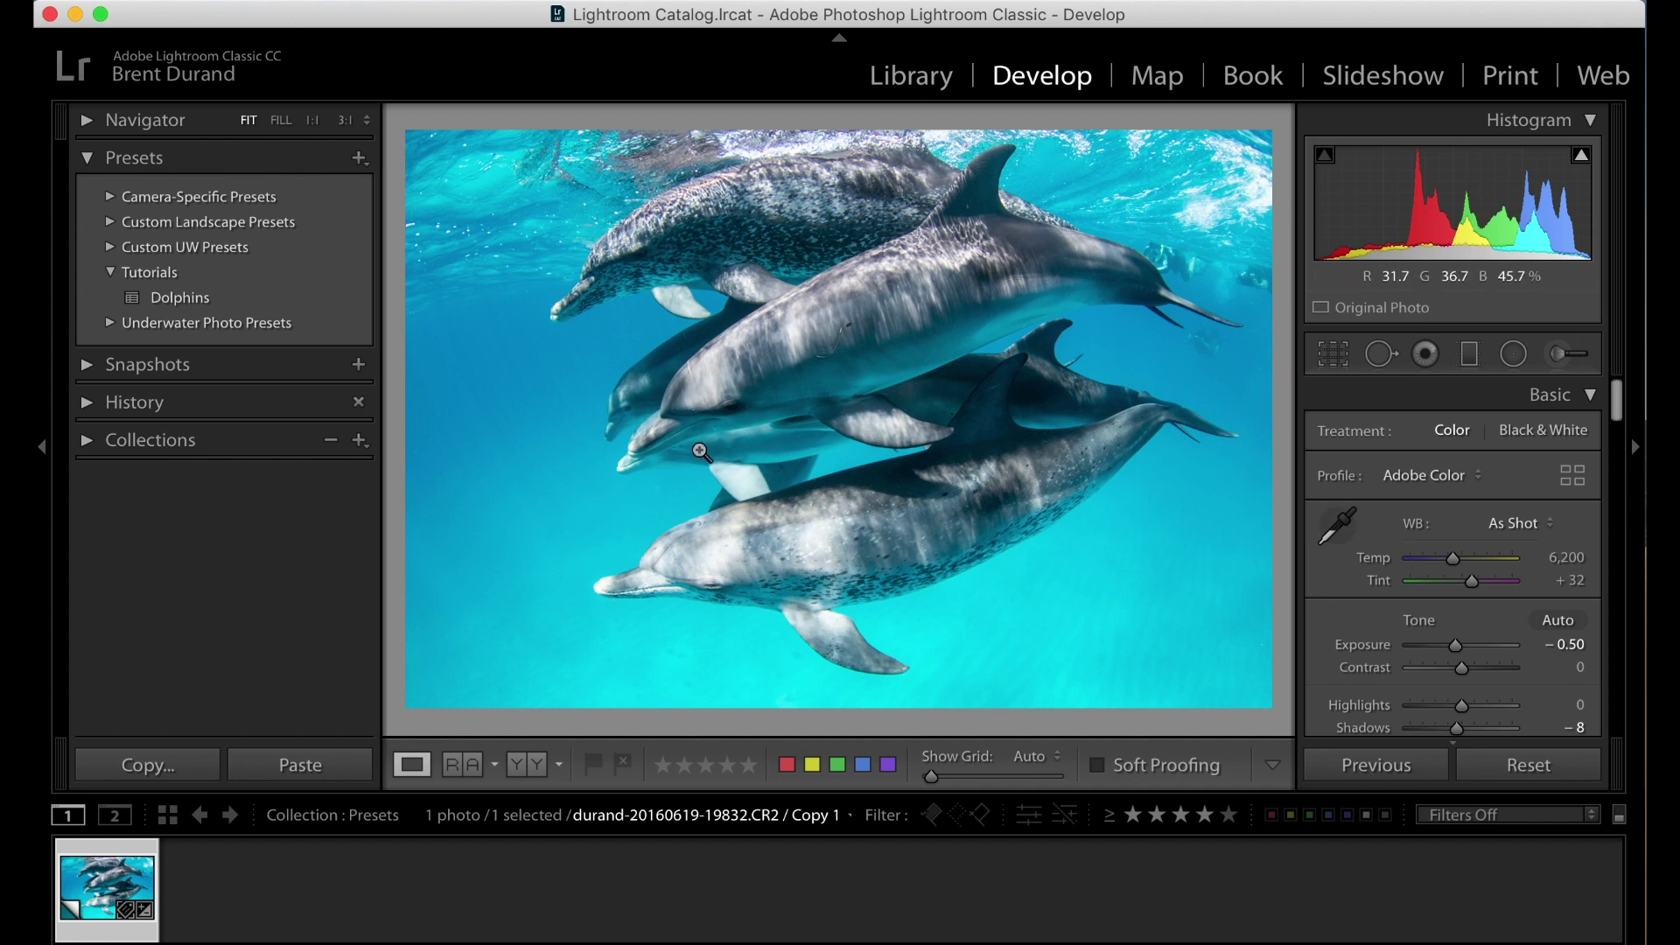
scroll(1467, 582, "down", 3)
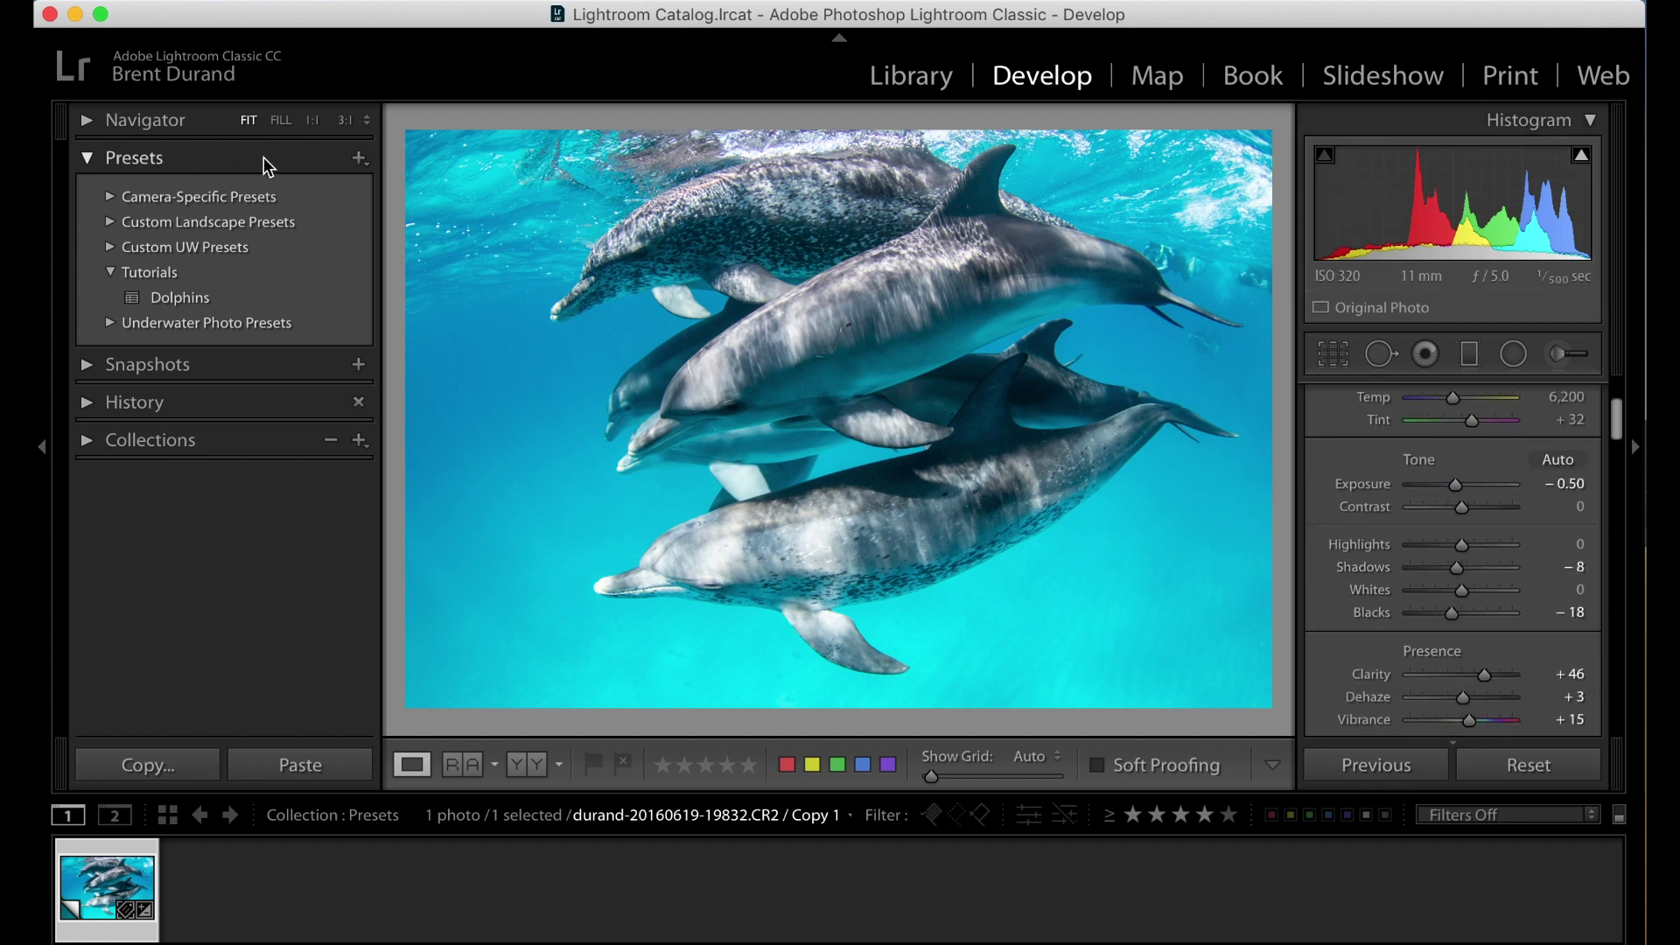
left_click(357, 159)
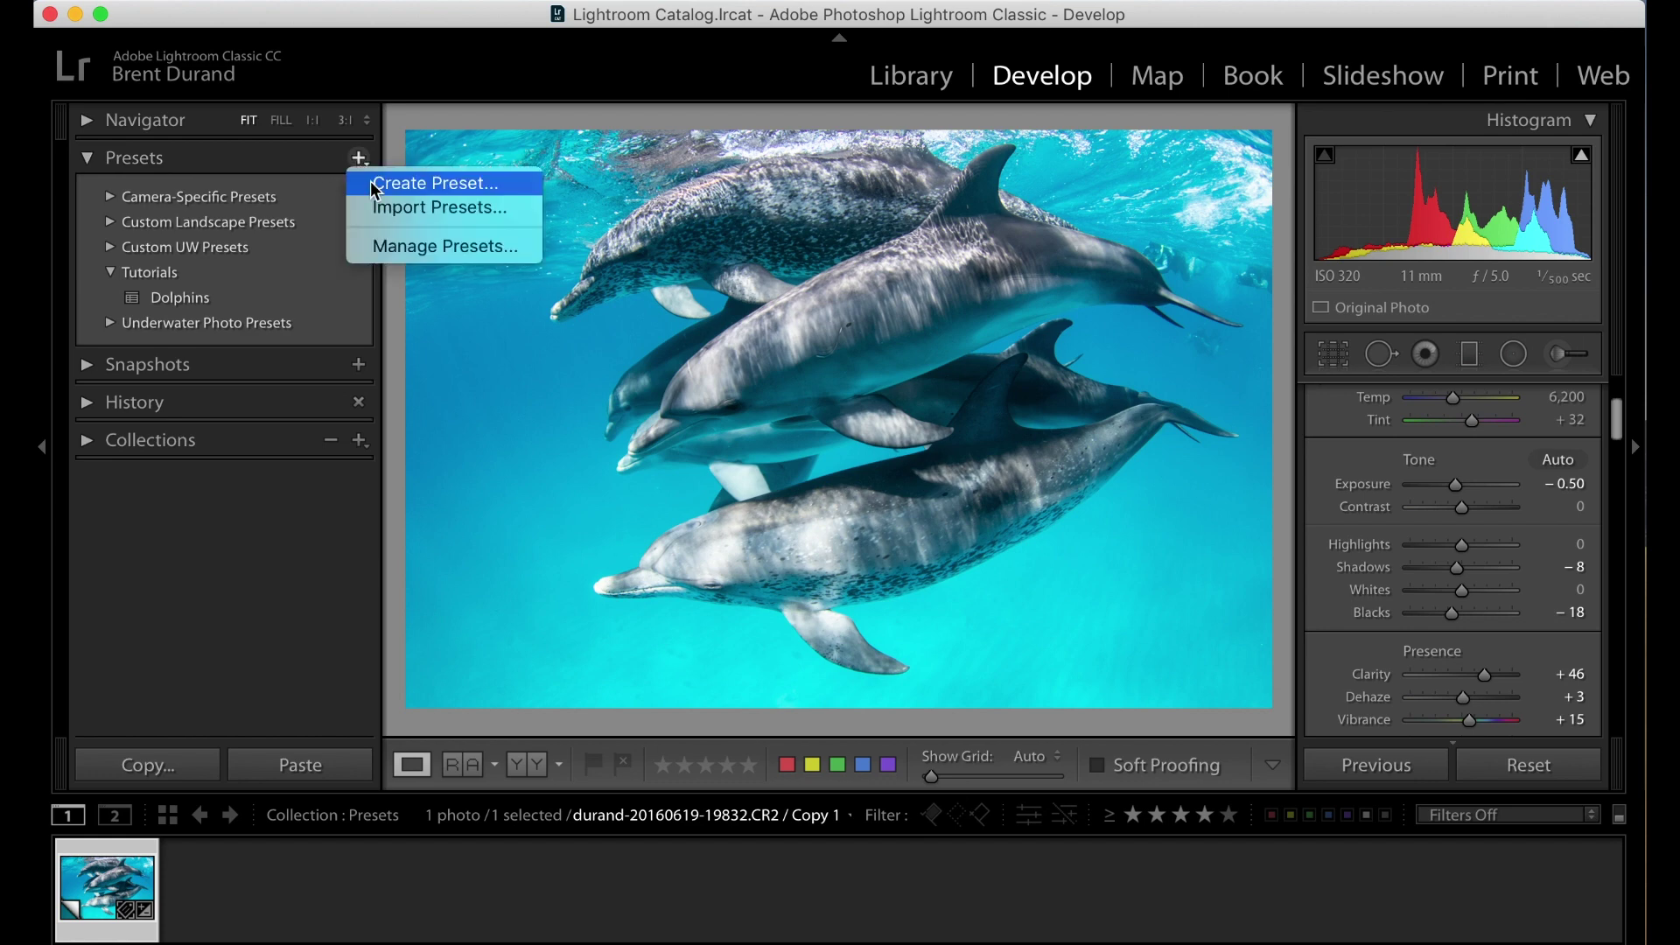
Save the edits as 'New Dolphins Preset' in the Tutorials group and apply it
left_click(374, 184)
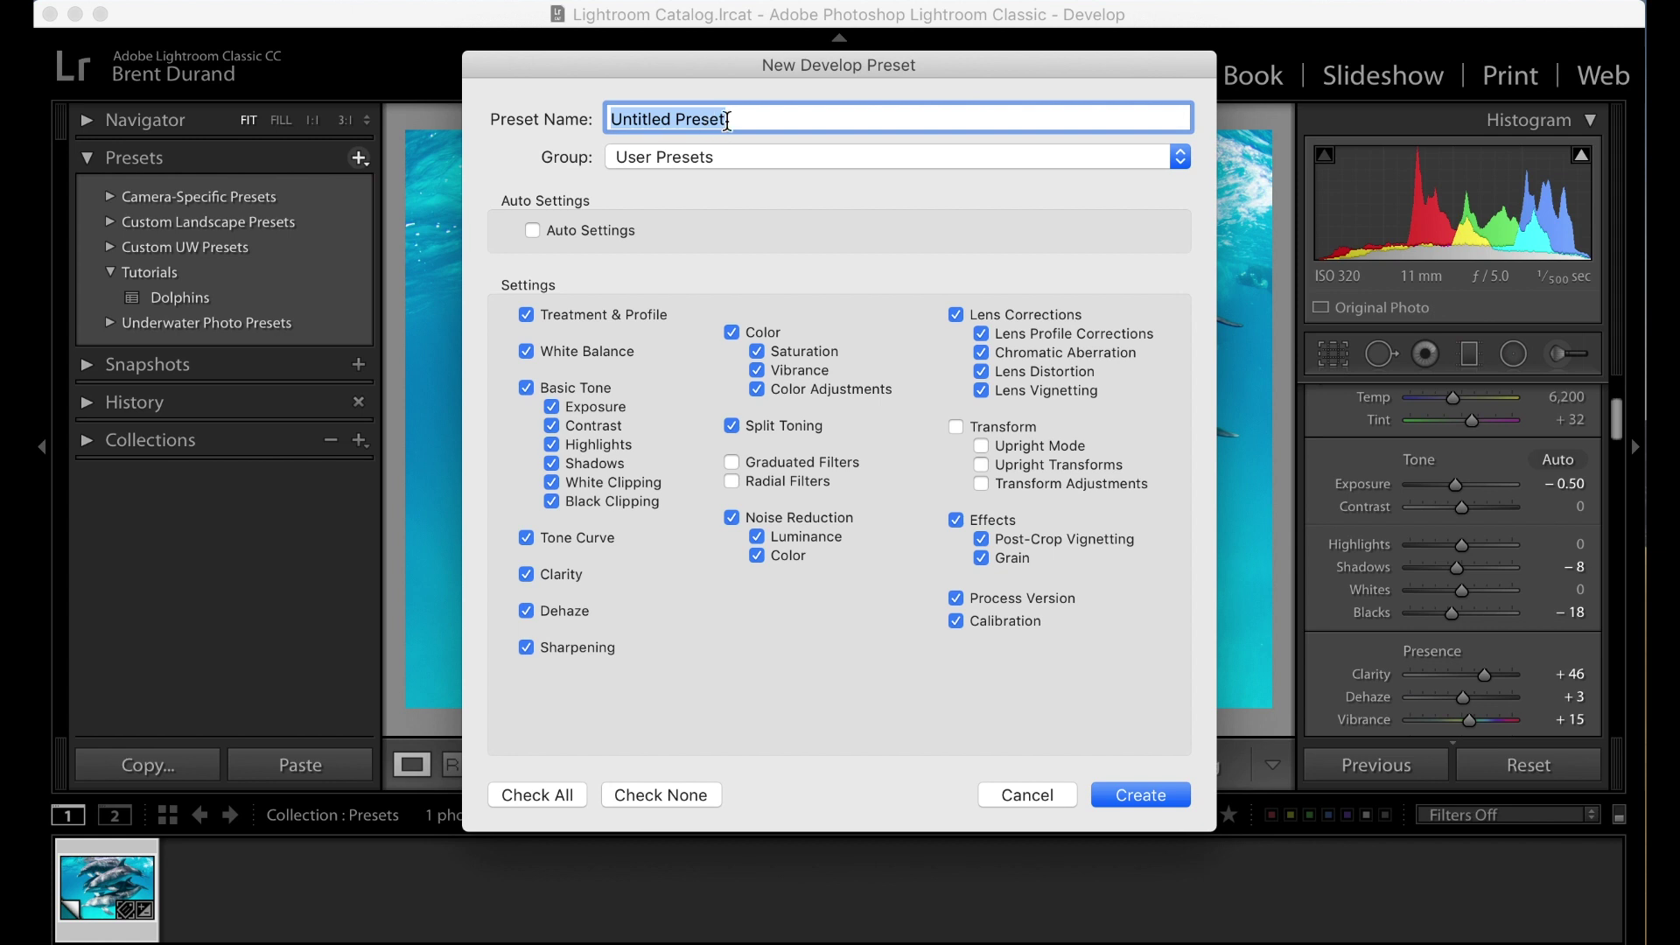
type("New Dolph")
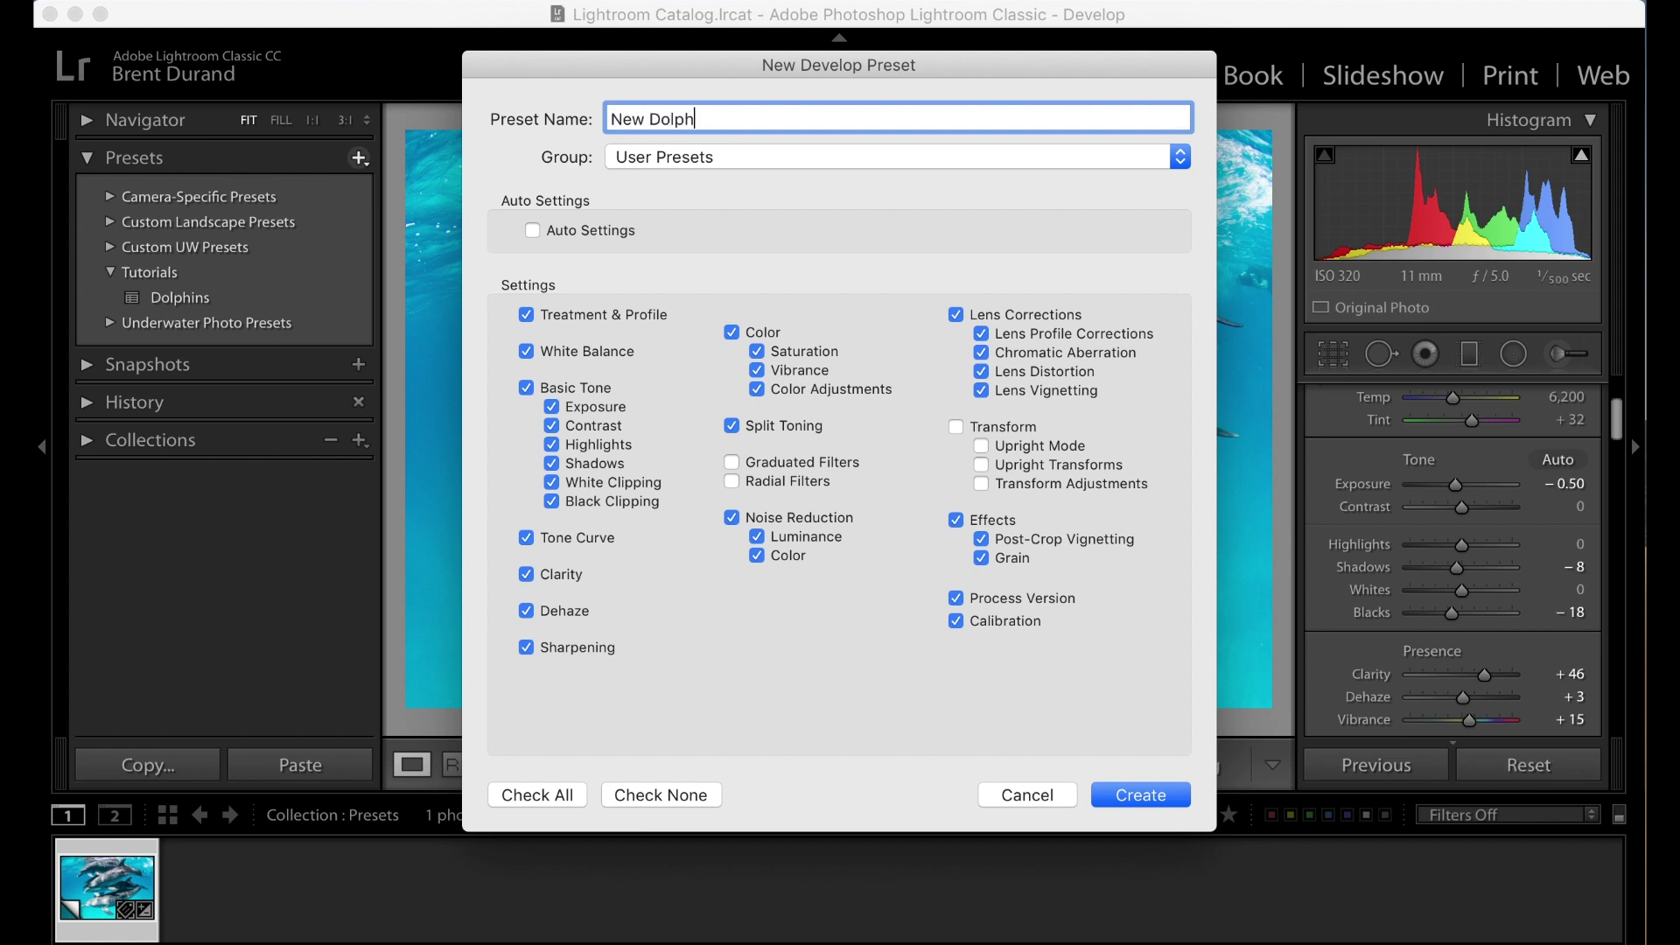
type("ins Preset")
left_click(703, 157)
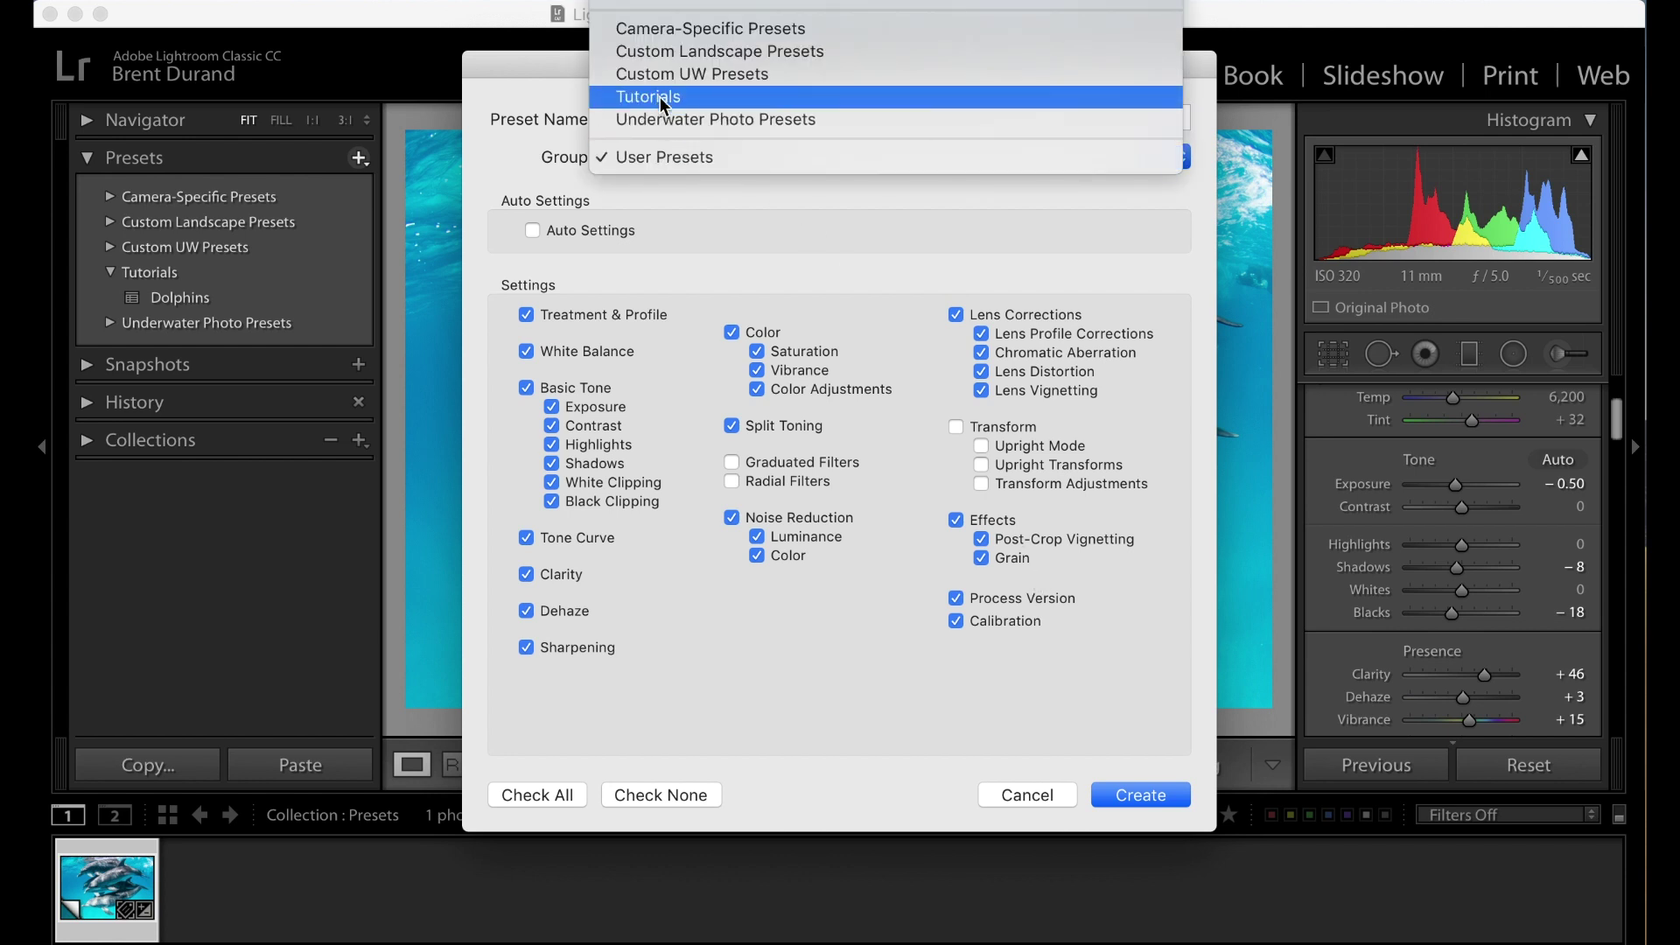
left_click(758, 98)
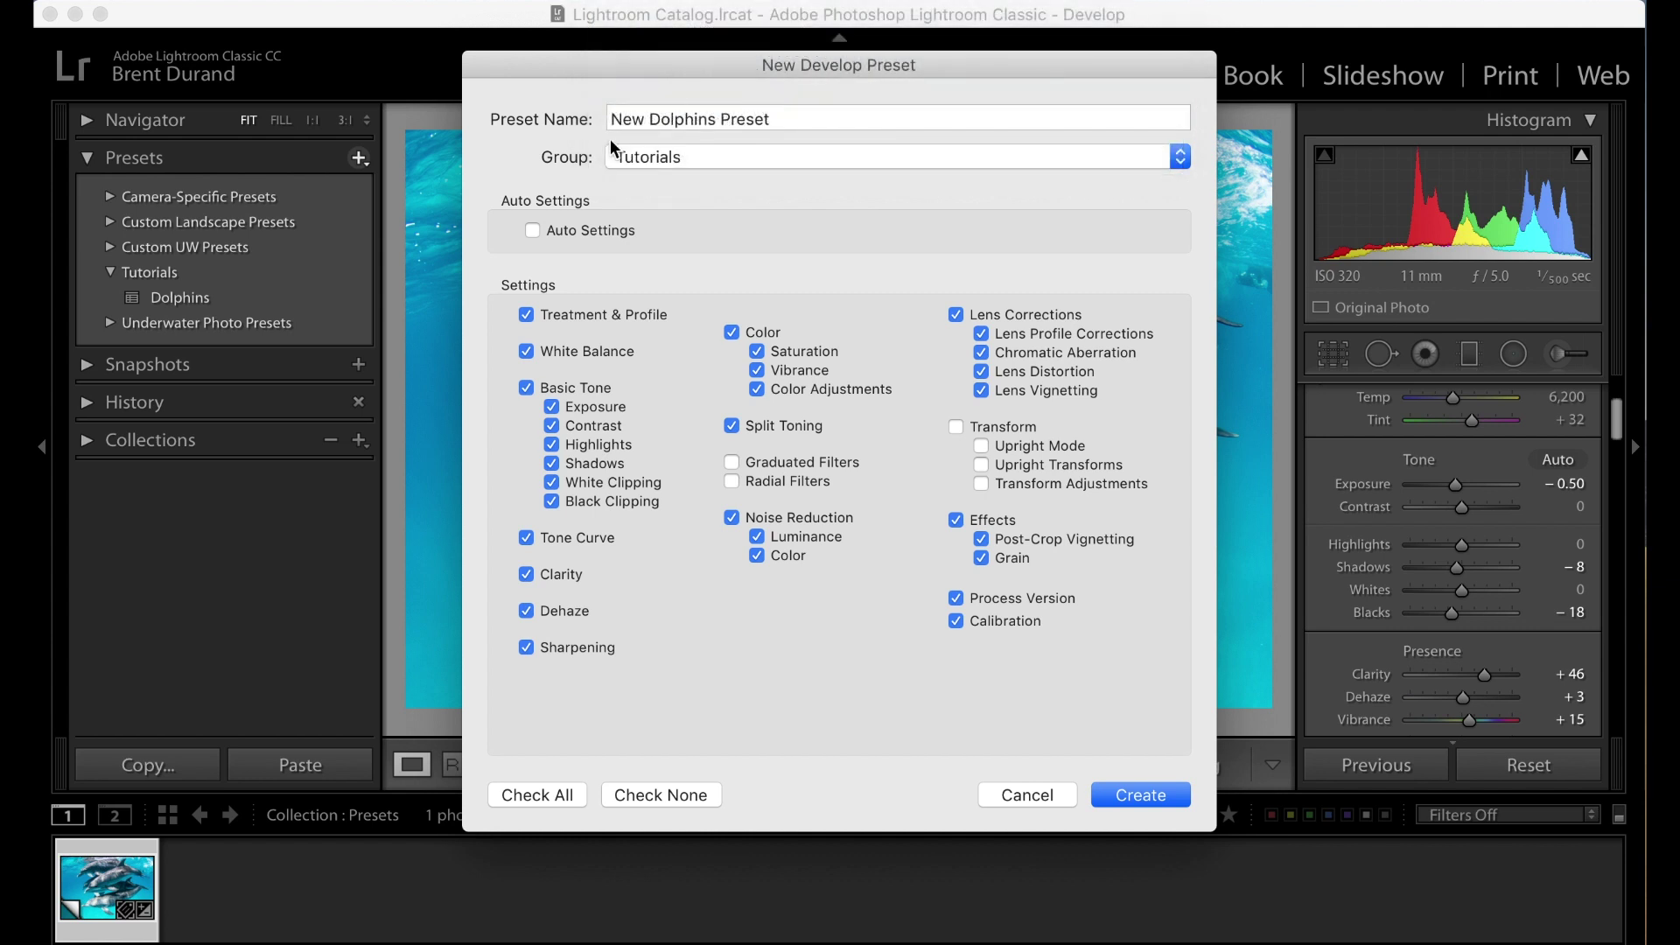
left_click(1140, 796)
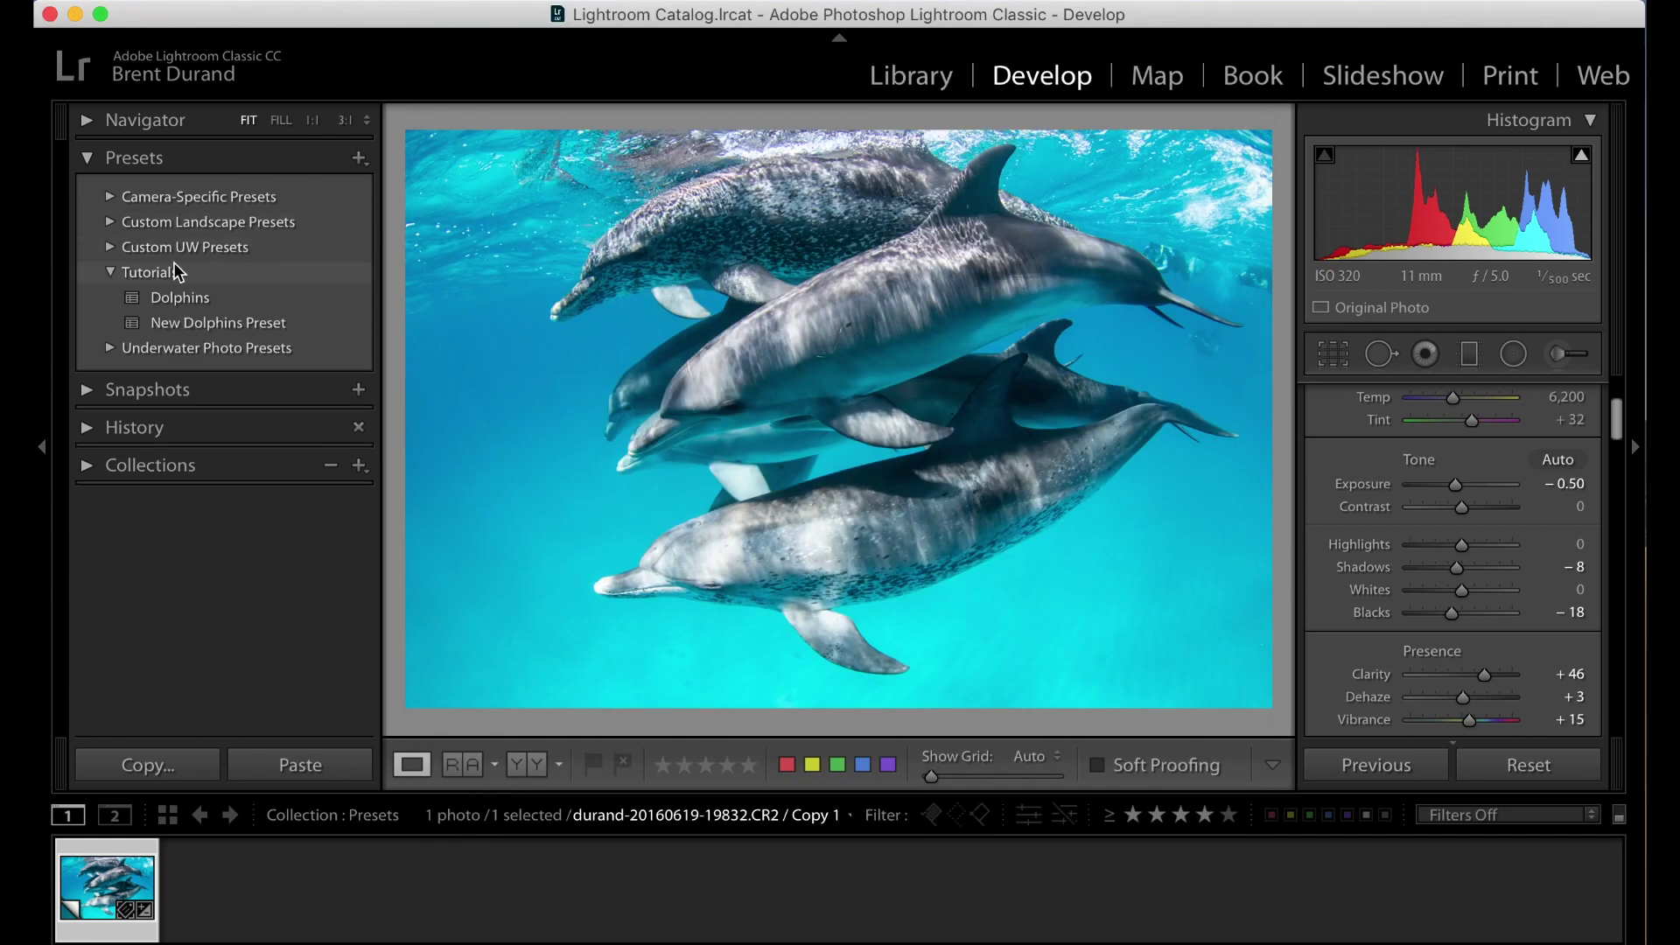
left_click(251, 325)
Start a new preset named 'Dolphins' and create a 'Marine Life' group for it
left_click(359, 159)
left_click(385, 183)
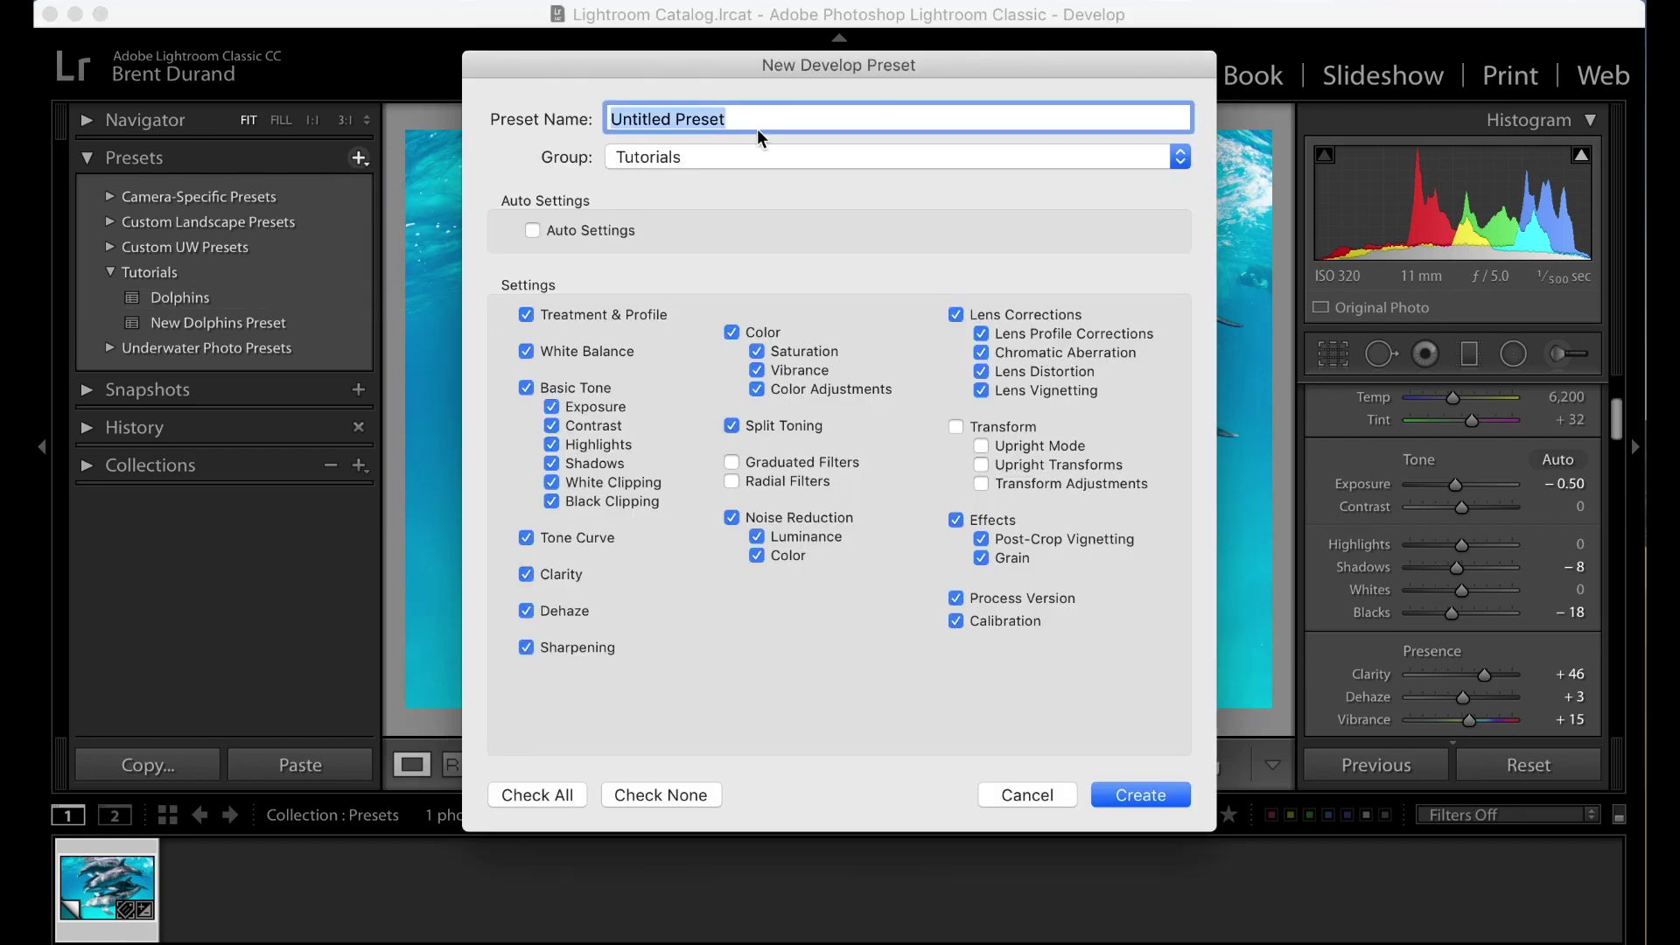
type("Dolphins")
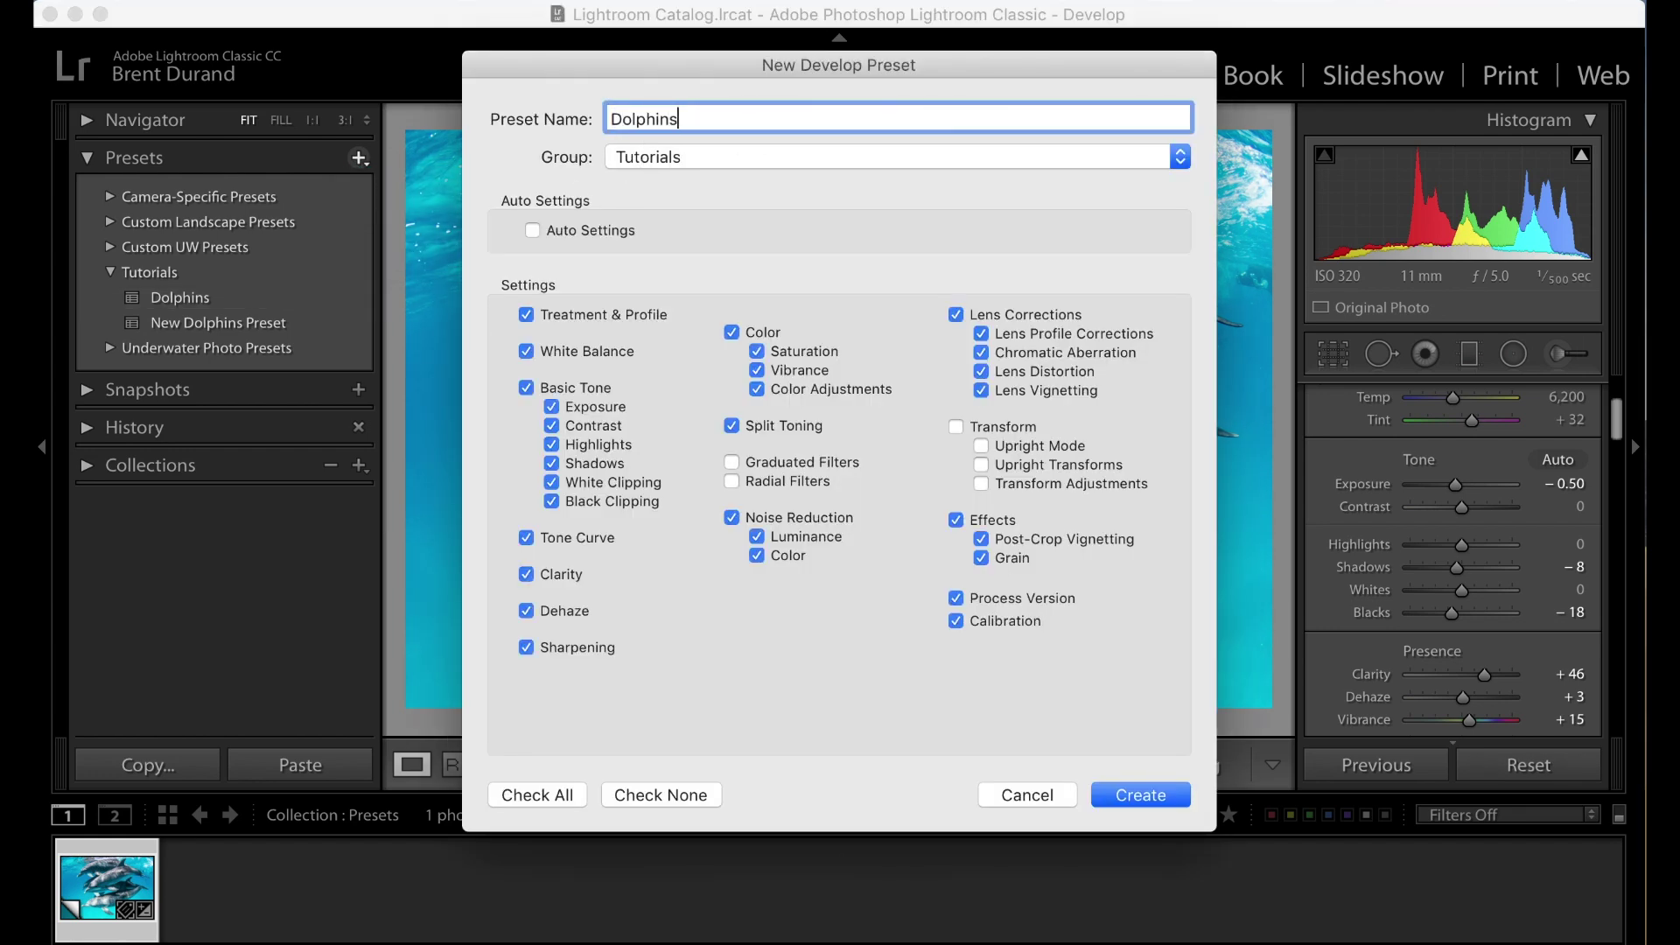
left_click(758, 158)
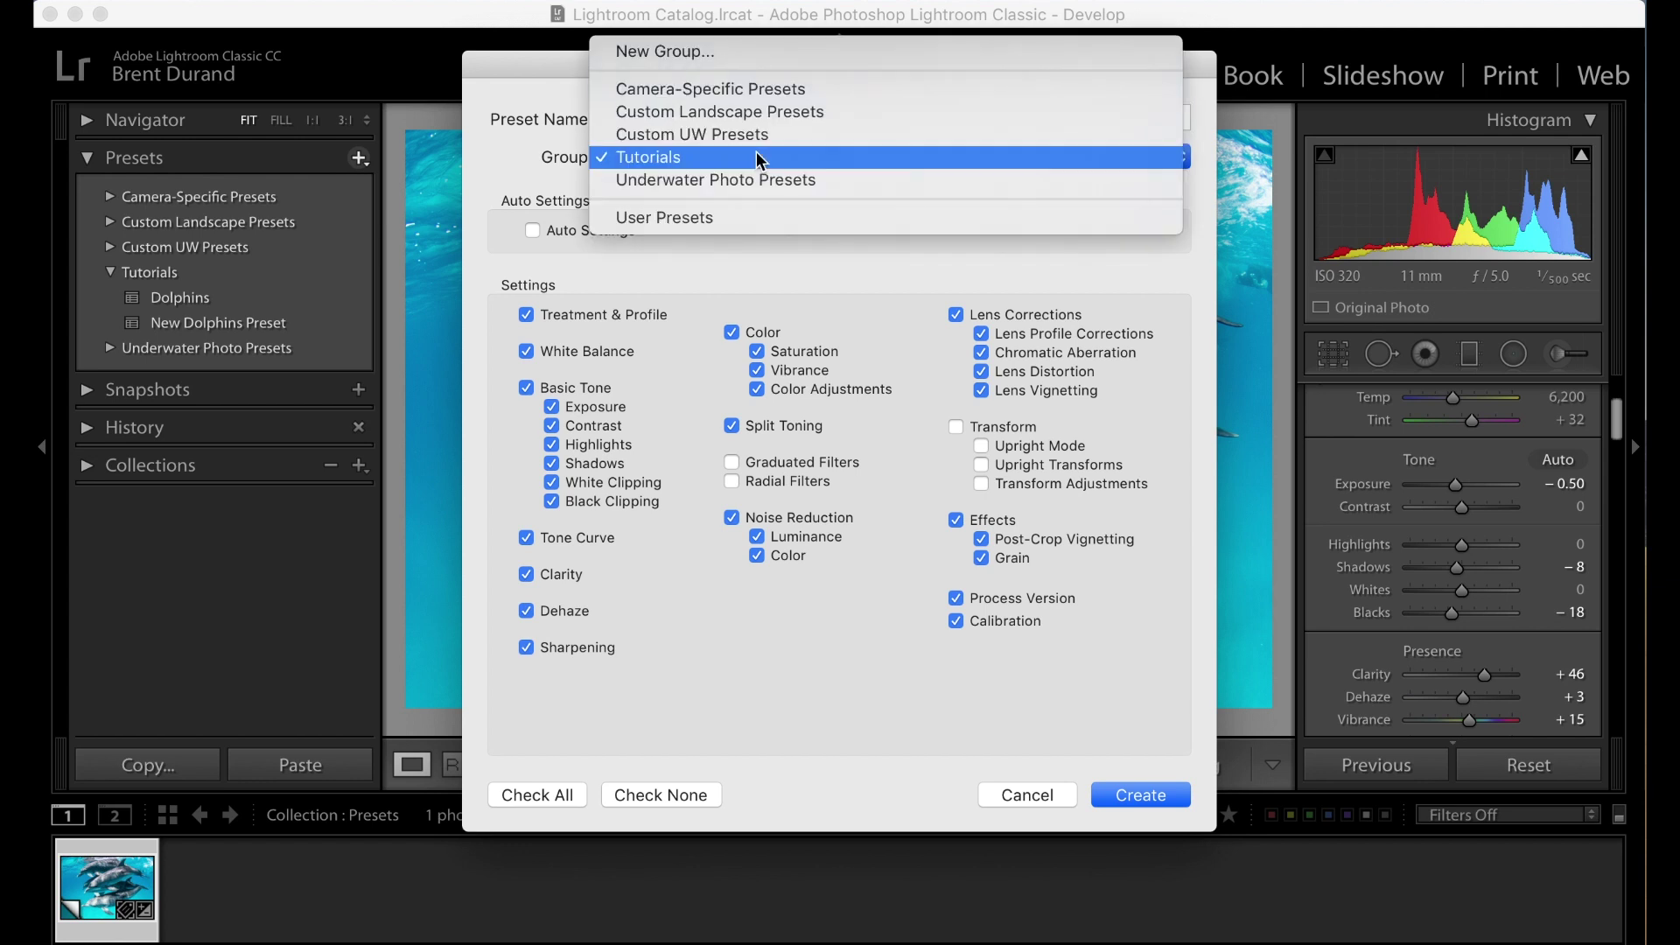
left_click(686, 56)
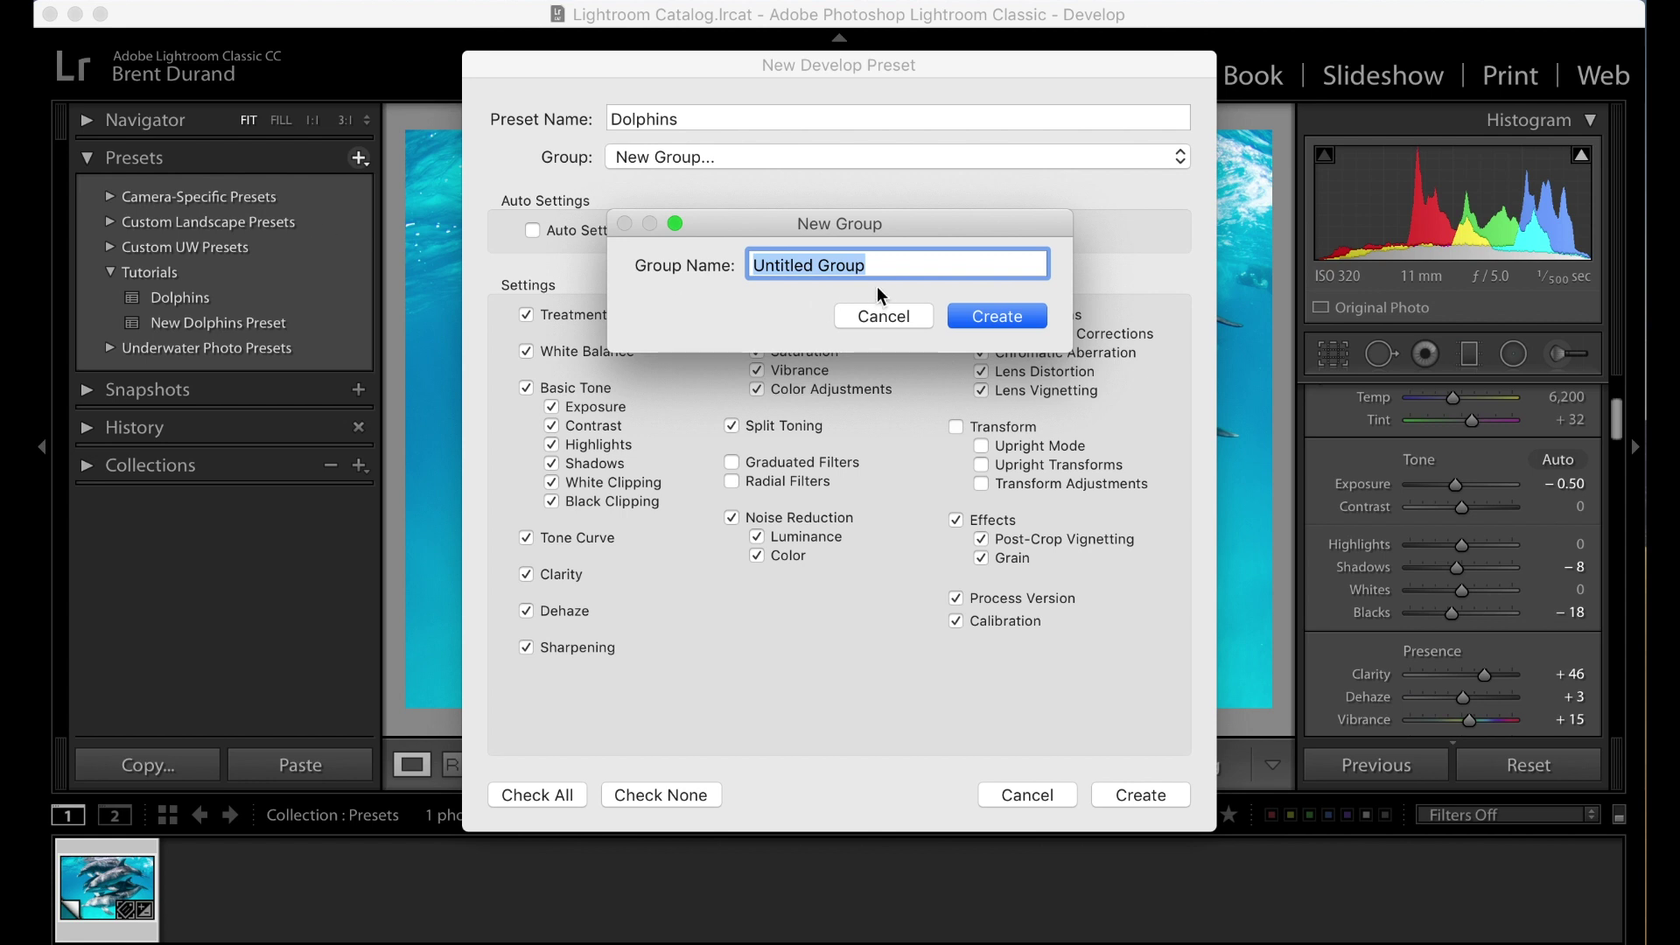
type("N")
key("BackSpace")
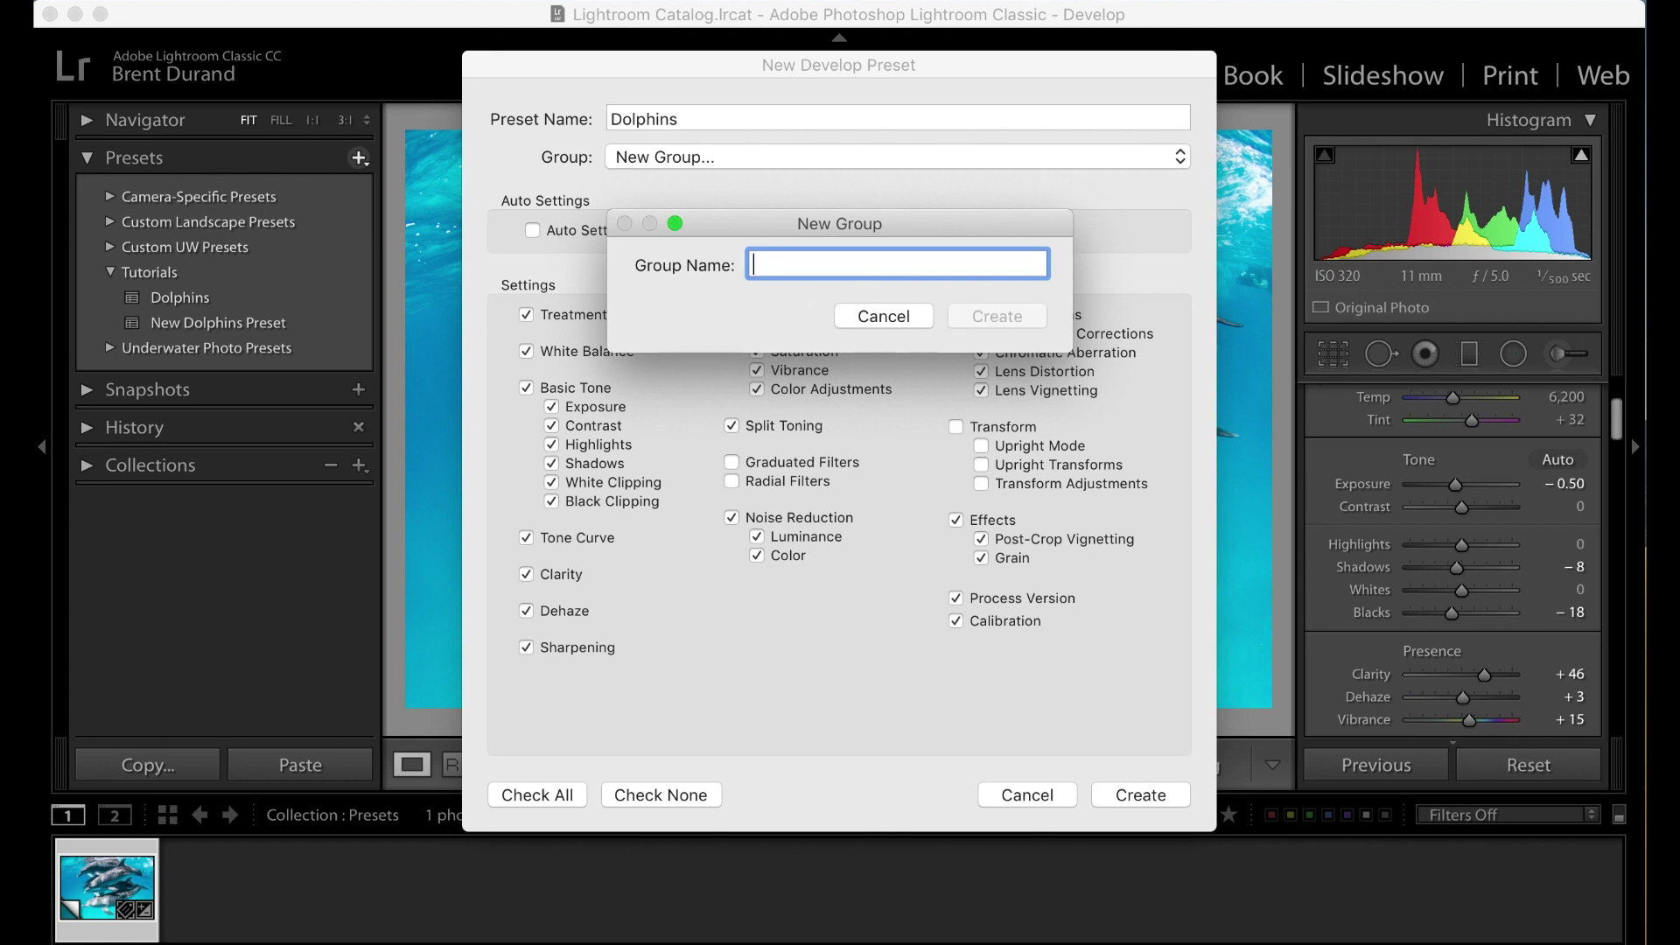
type("Marine Life")
key("BackSpace")
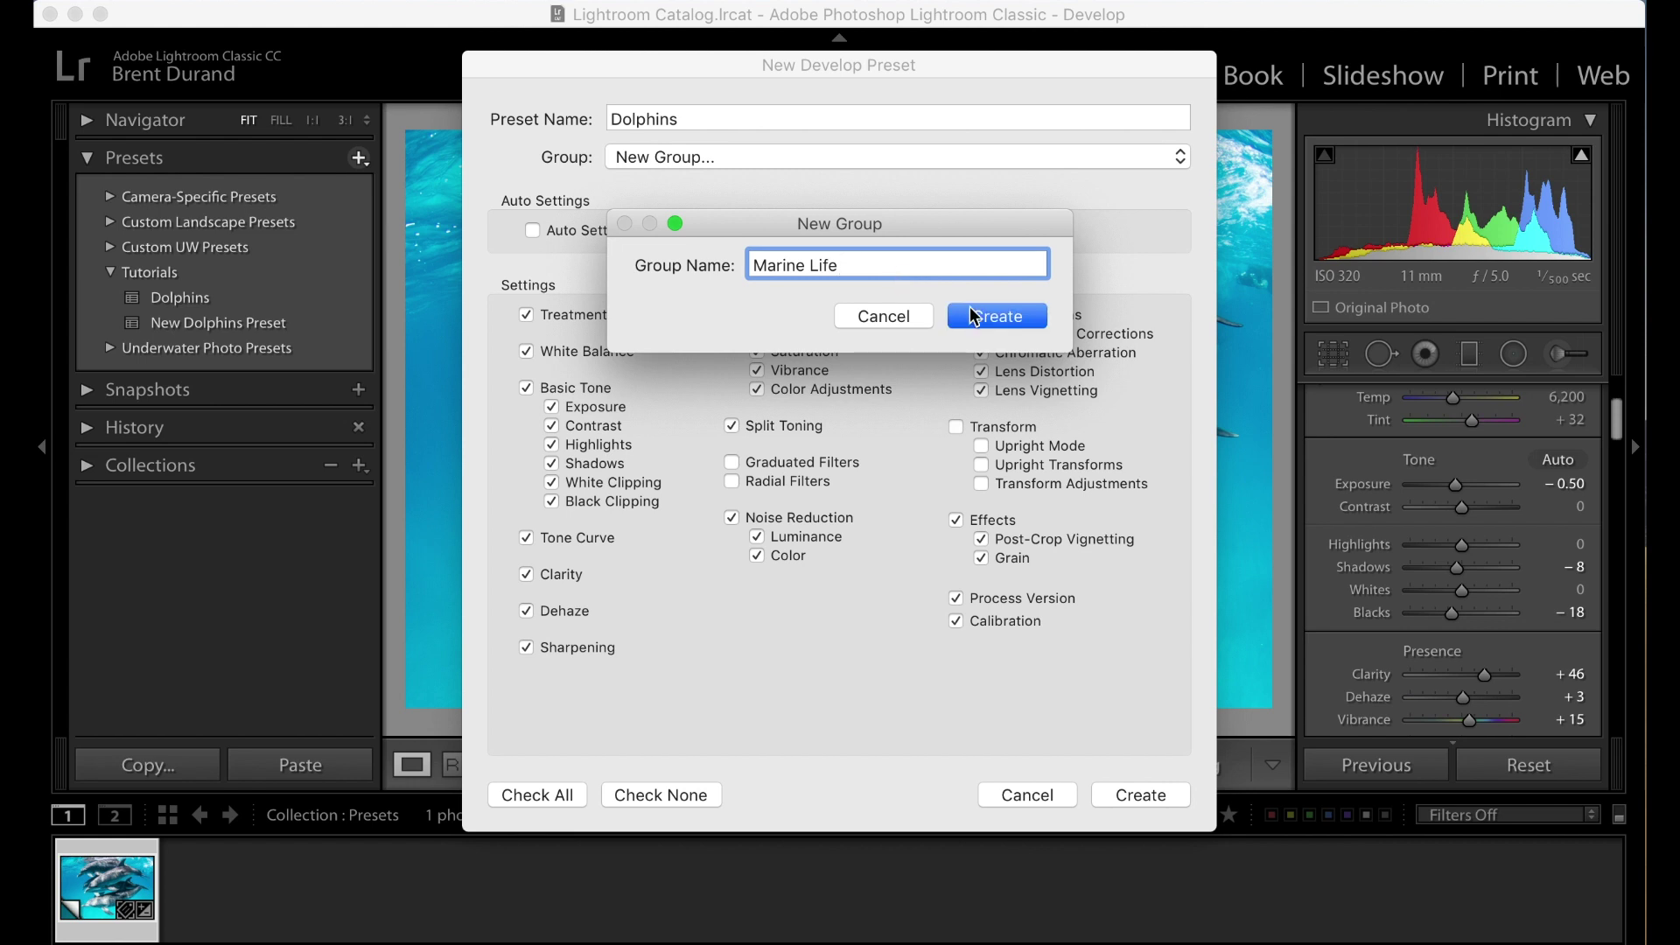
left_click(973, 315)
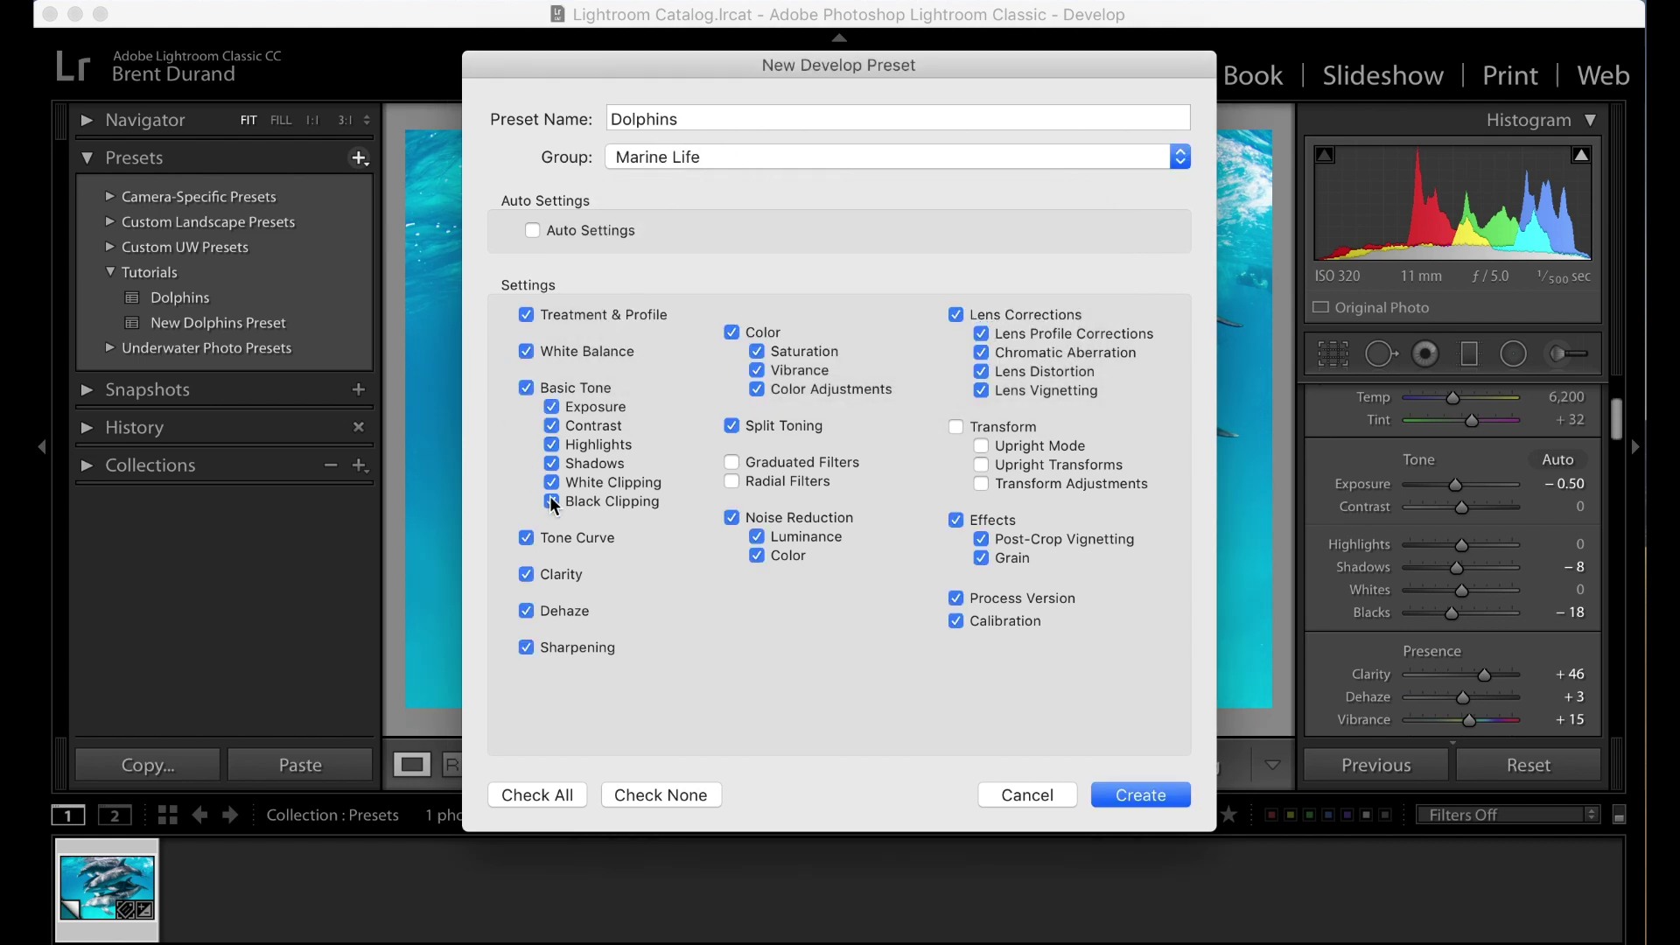
Include the Tone Curve and Basic Tone settings and save the Dolphins preset
left_click(526, 539)
left_click(527, 389)
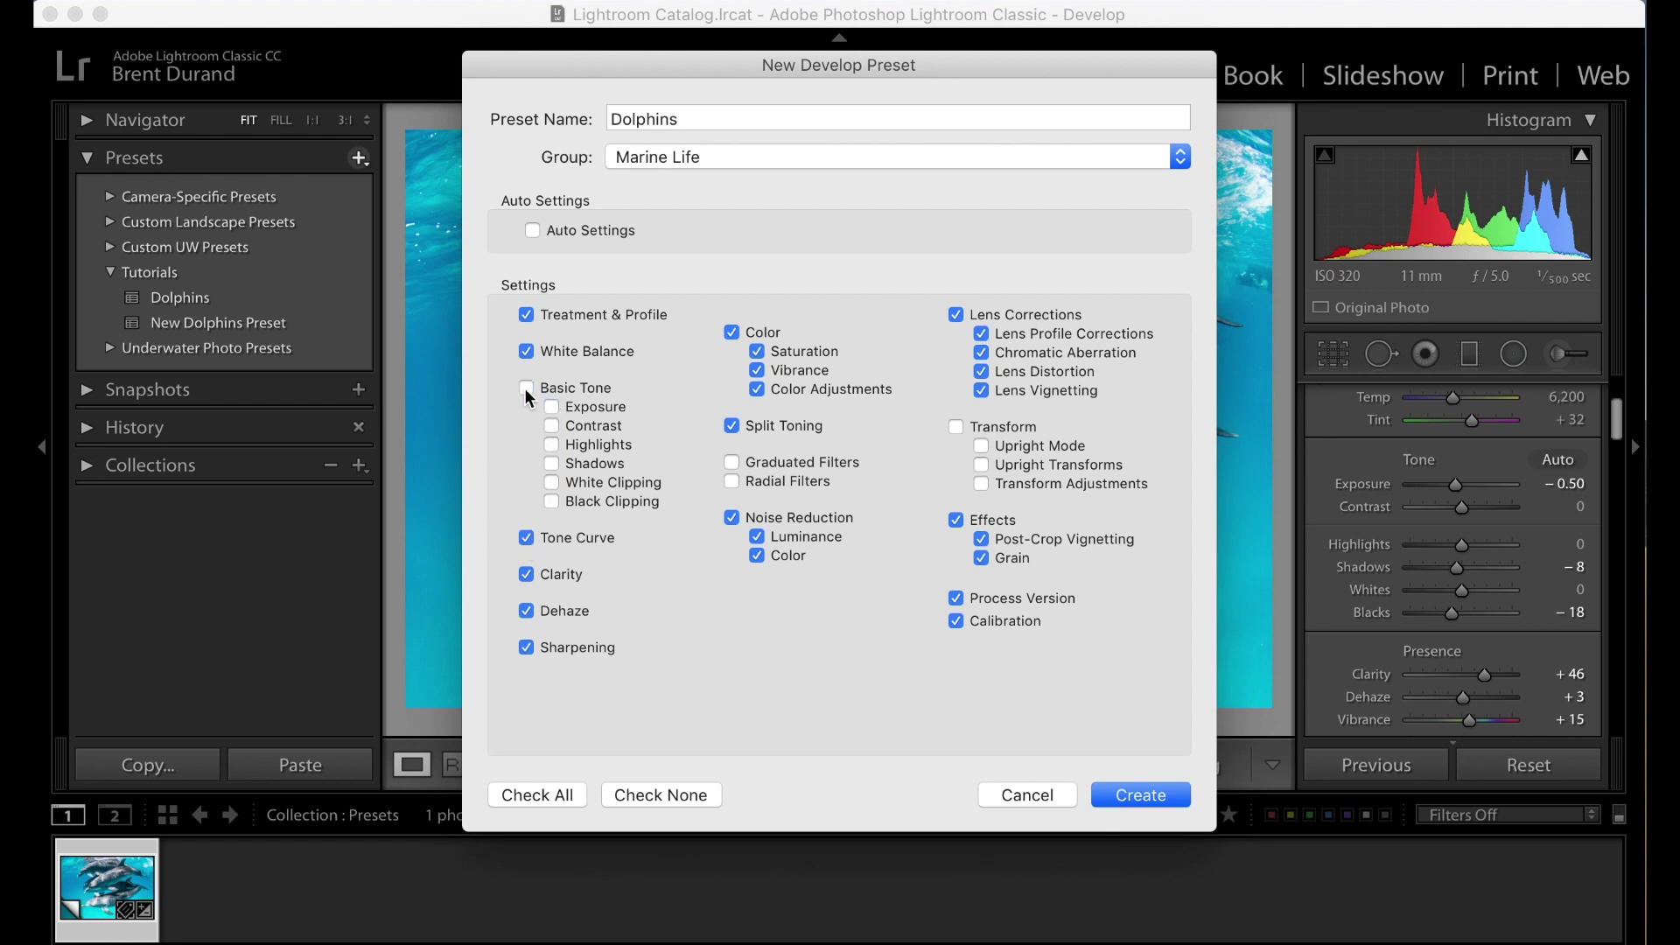
left_click(527, 388)
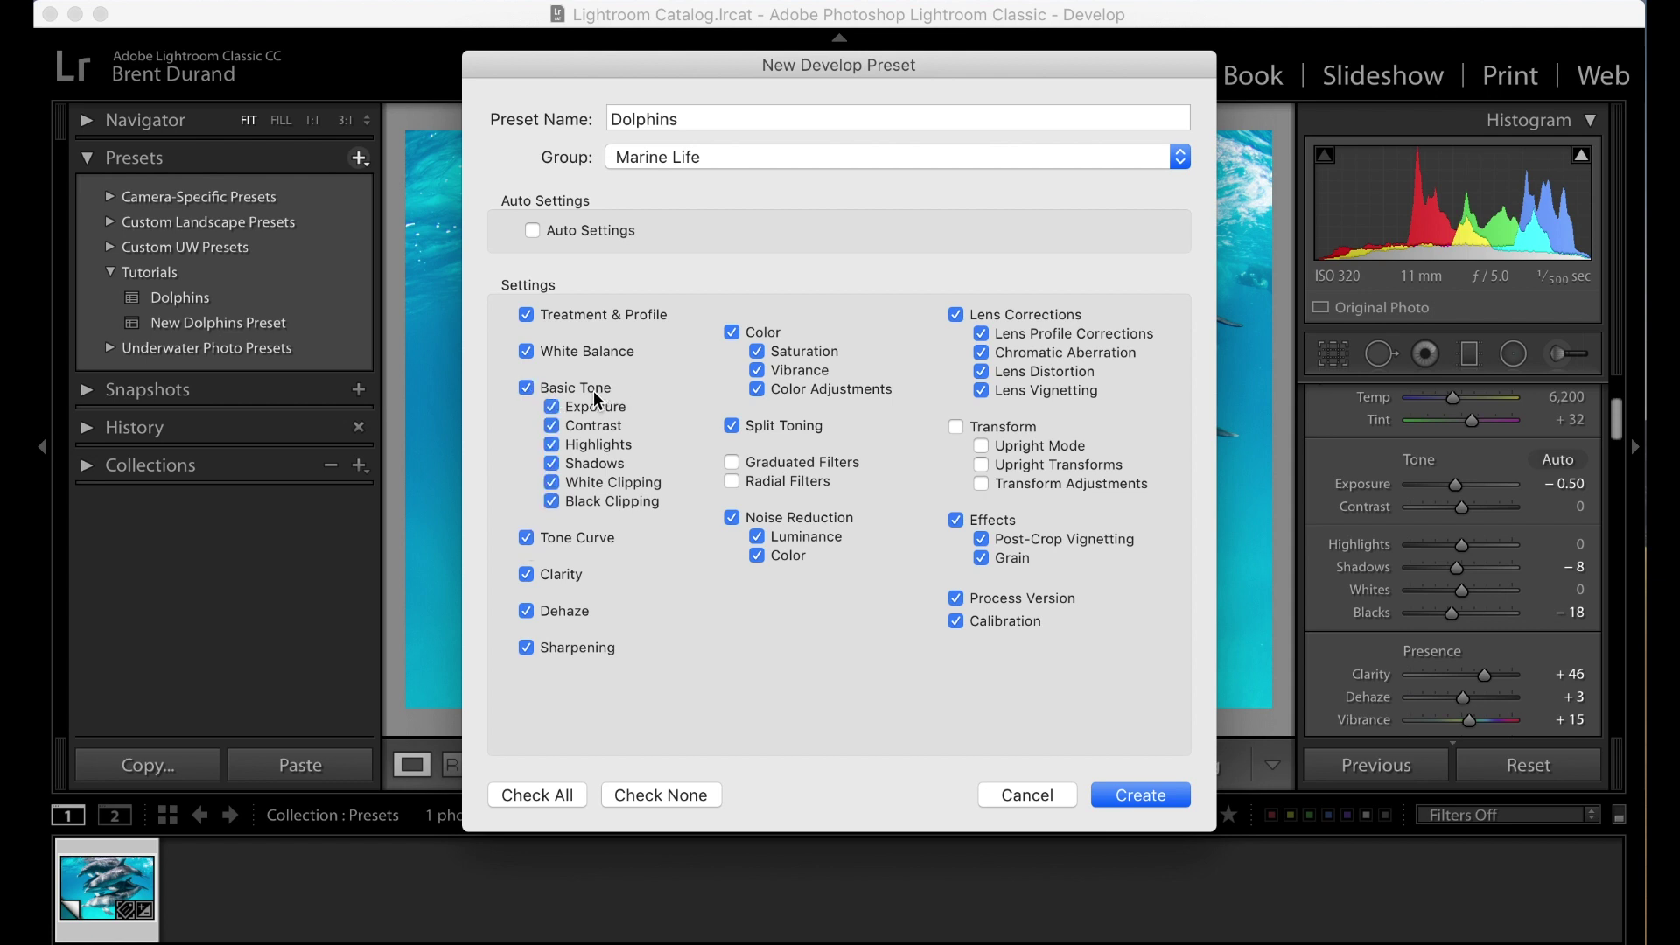
left_click(1135, 792)
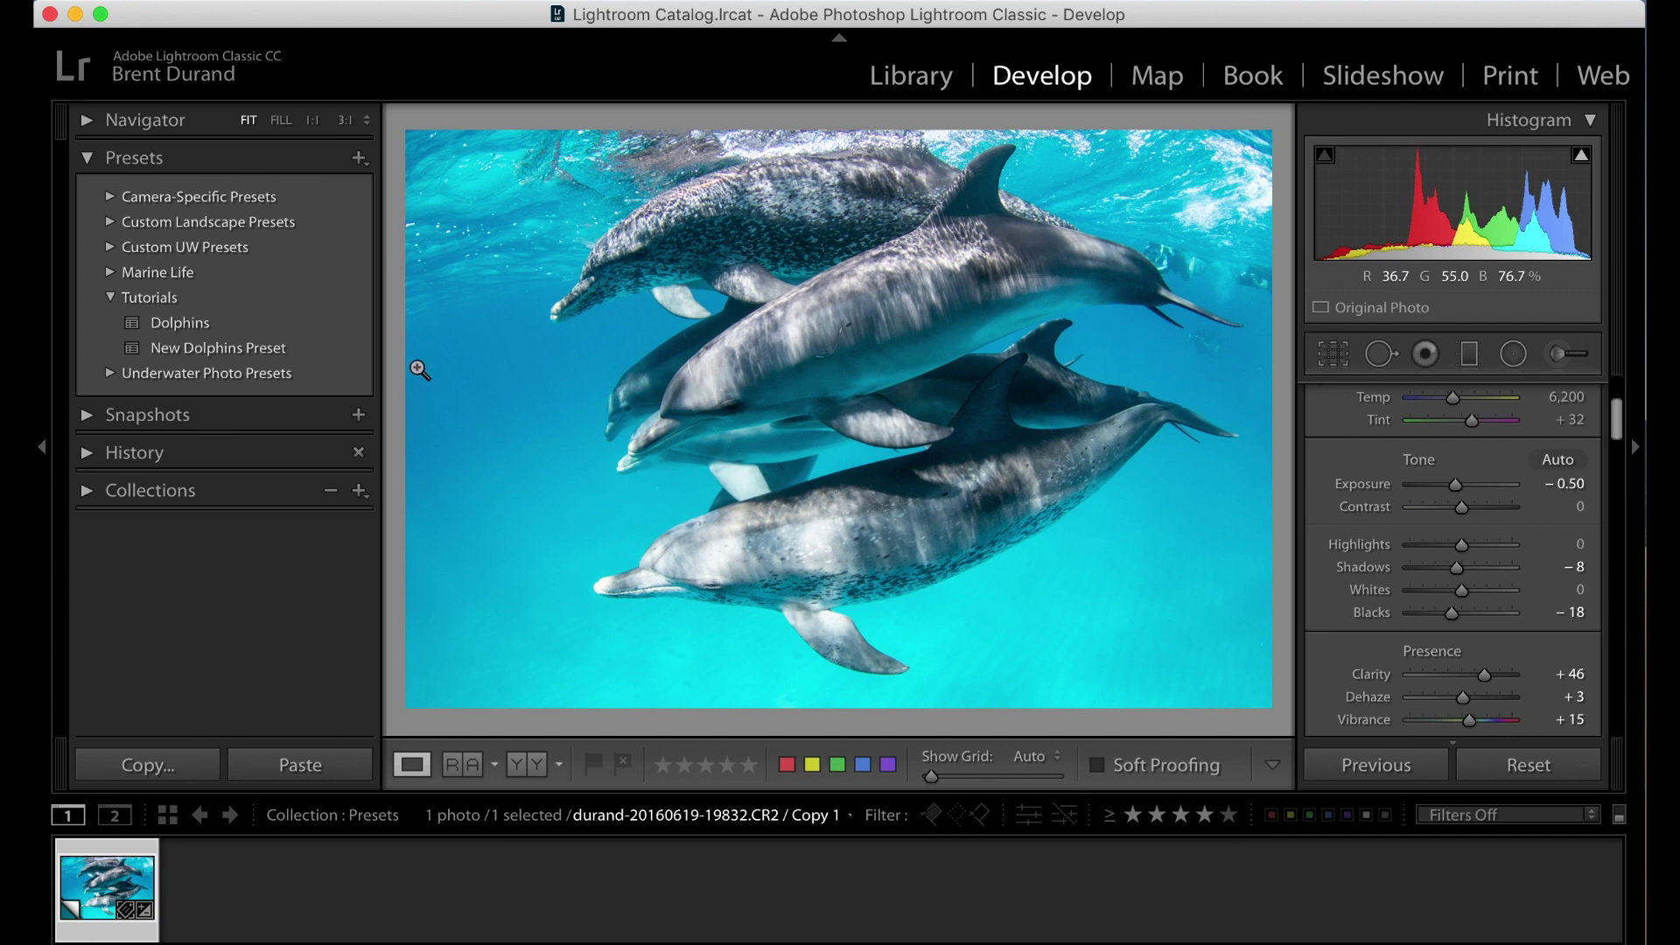
Expand Marine Life, reset the photo, and apply the Dolphins preset to restore the edits
left_click(112, 273)
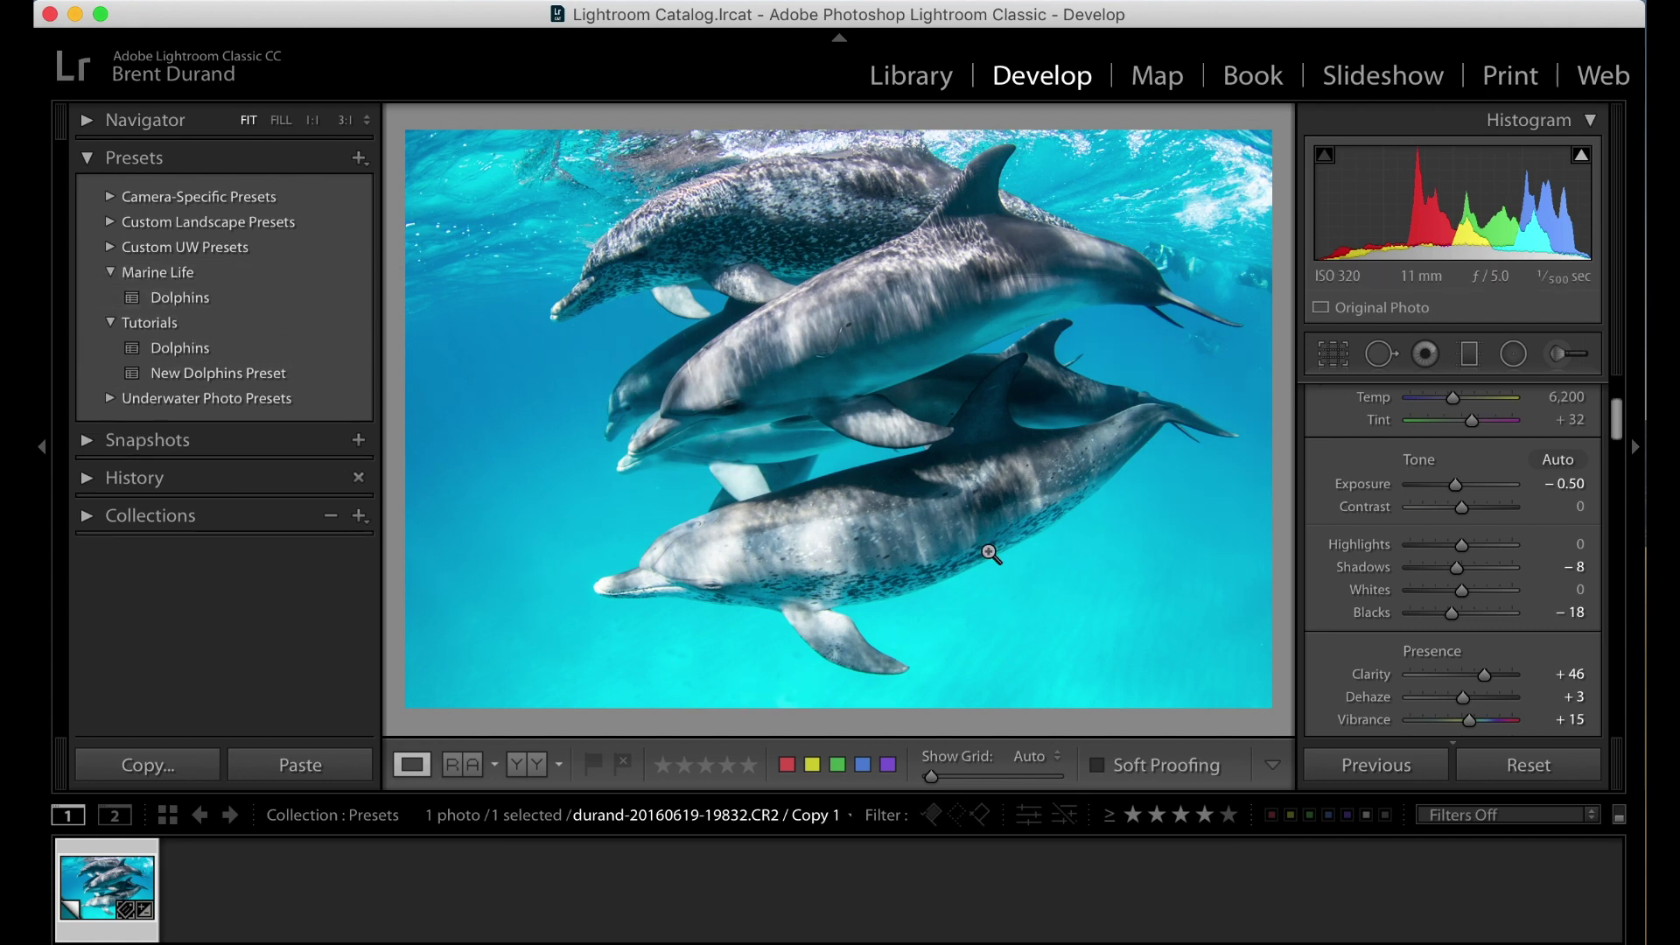
left_click(1545, 767)
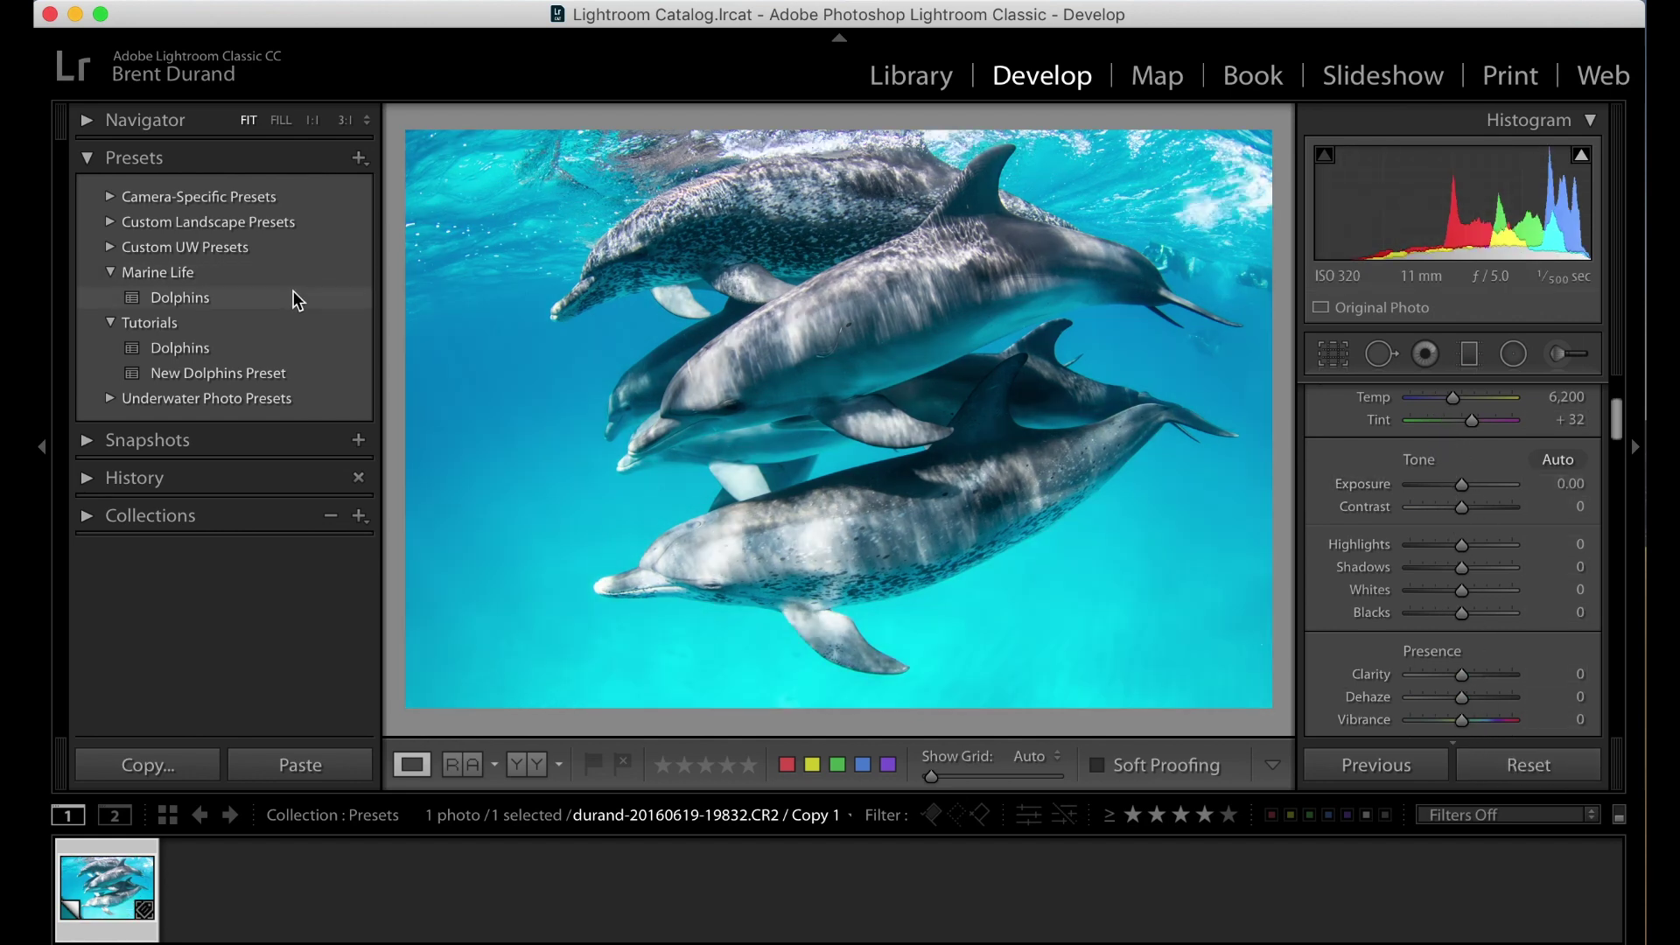
left_click(302, 298)
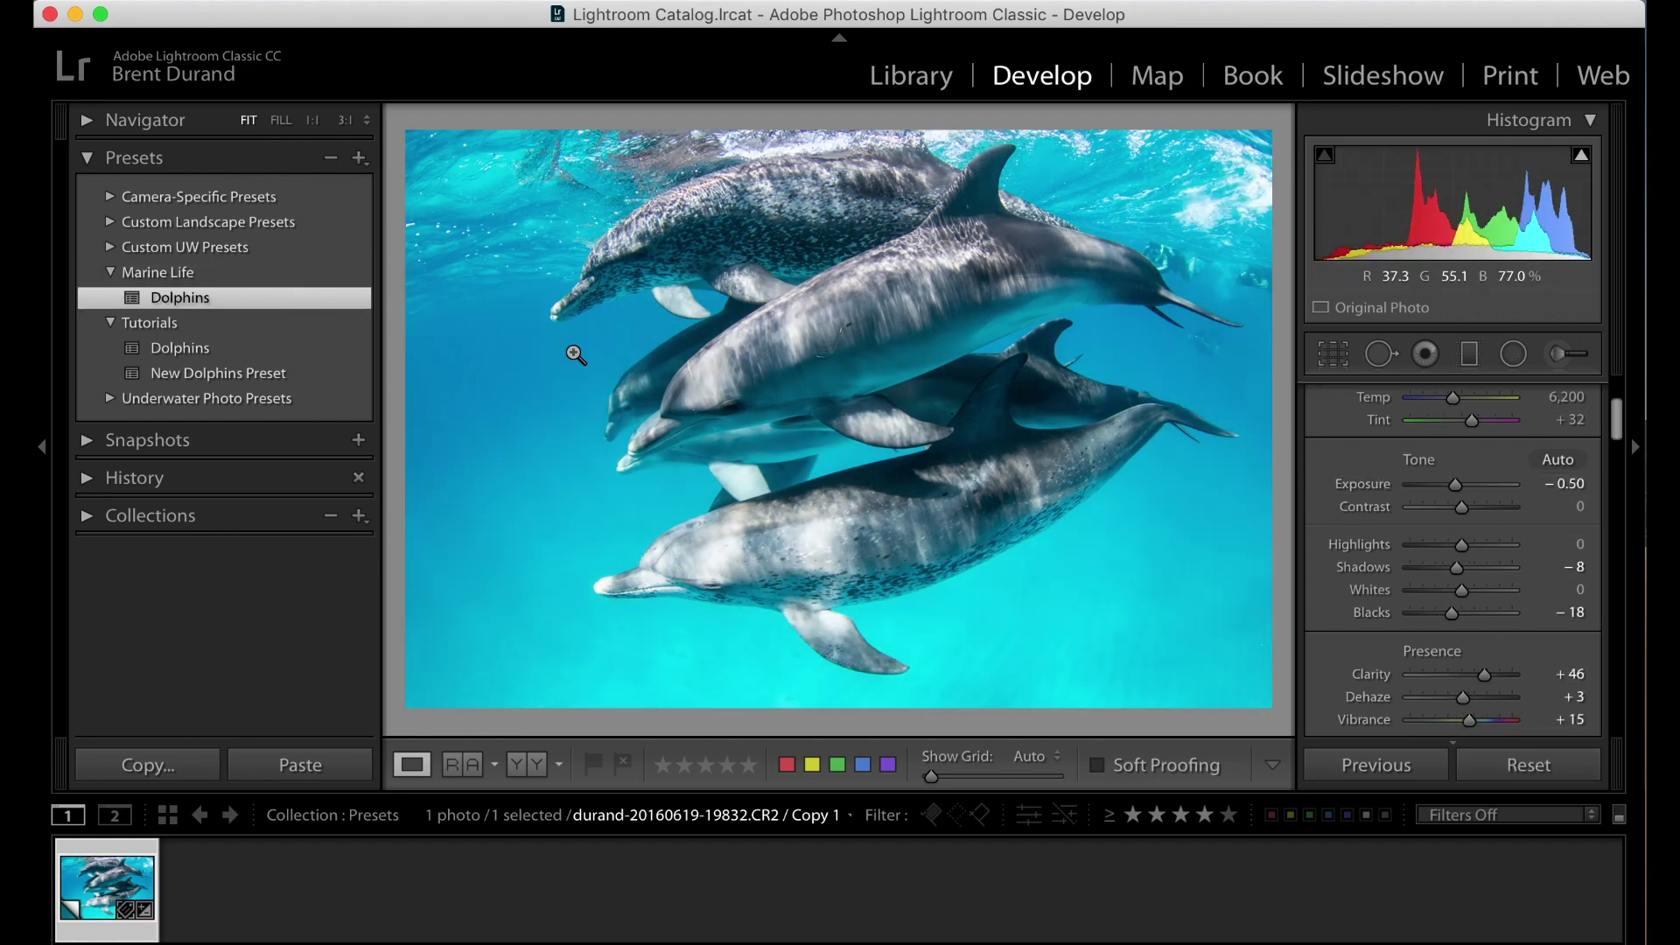